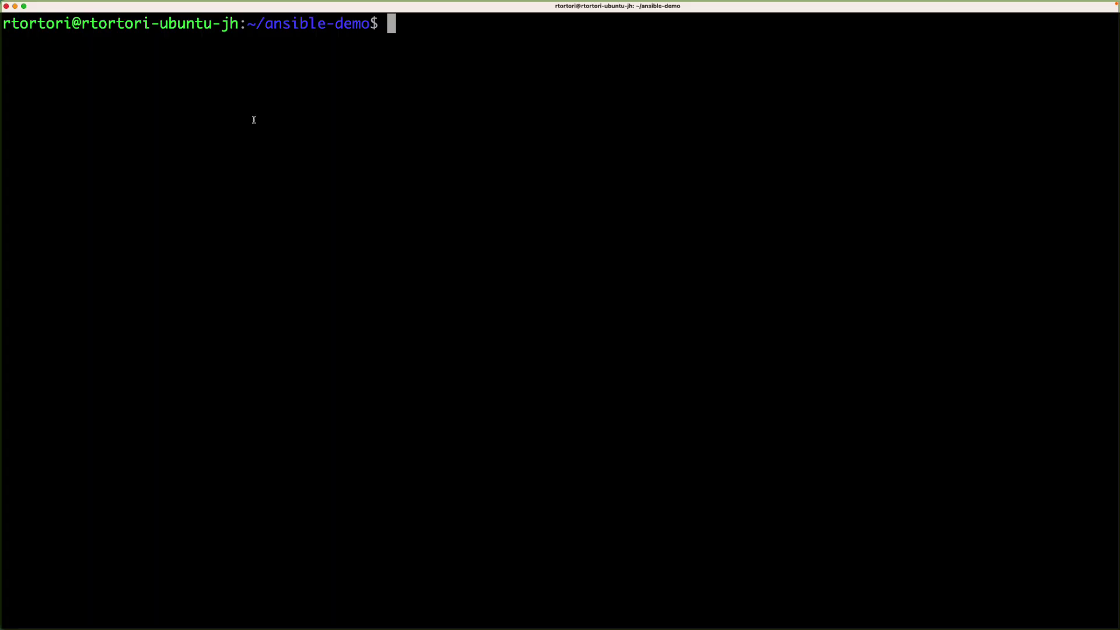
Show the current folder, list its files, and print the create_demo_file.yml playbook
{"action": "type", "text": "pwd"}
{"action": "key", "text": "Return"}
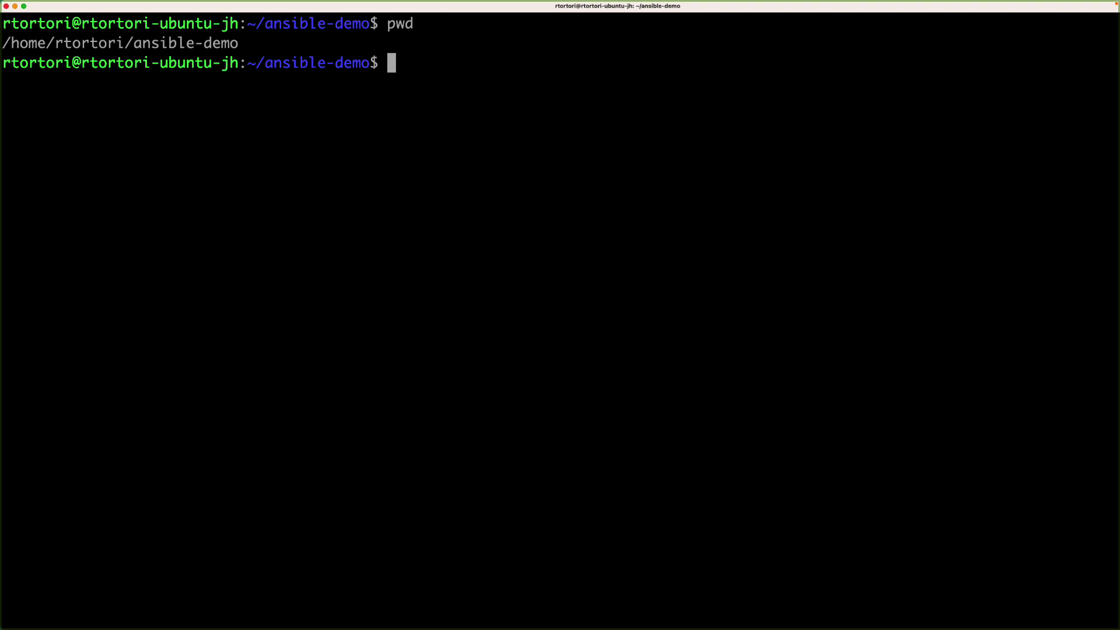
{"action": "type", "text": "ls"}
{"action": "key", "text": "Return"}
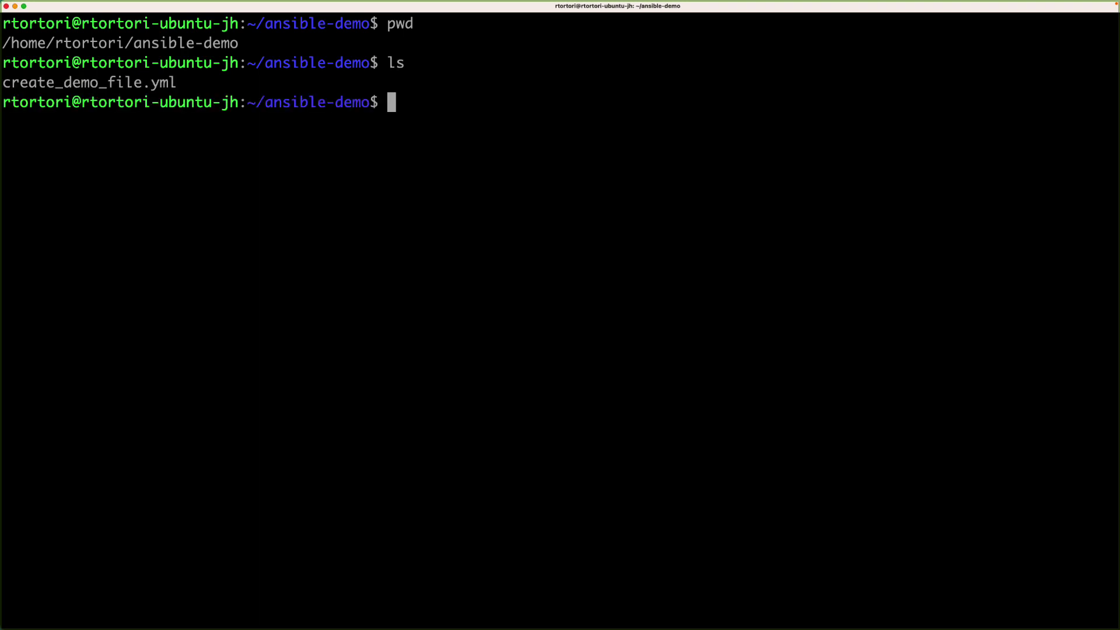
{"action": "type", "text": "cat cr"}
{"action": "key", "text": "Tab"}
{"action": "key", "text": "Return"}
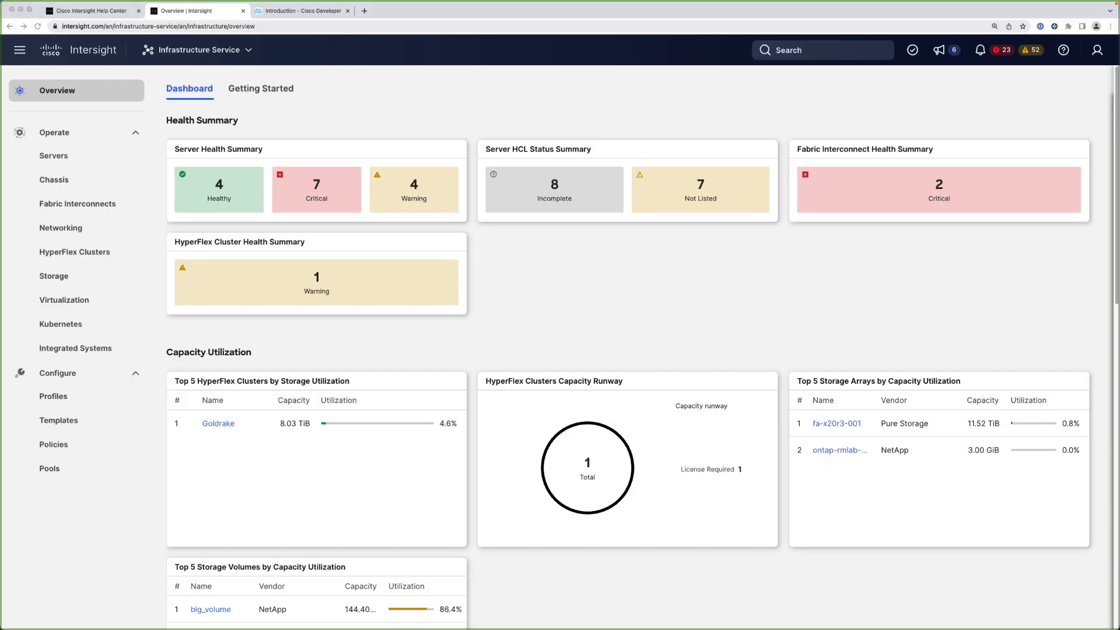
Go to the Targets list in the System administration area
{"action": "left_click", "coordinate": [198, 52]}
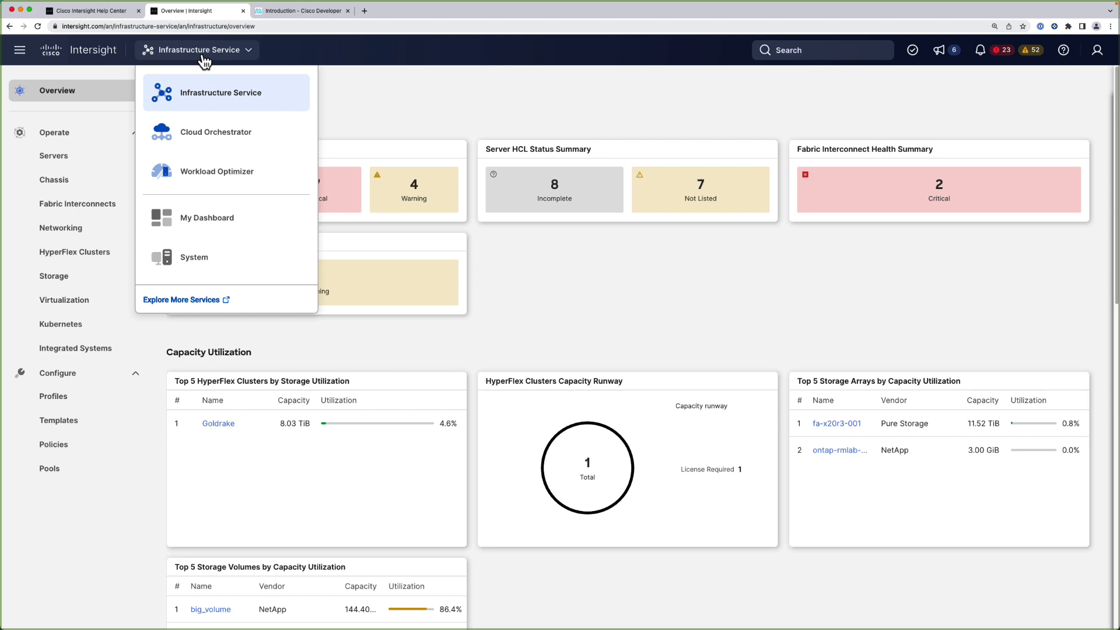
{"action": "left_click", "coordinate": [177, 263]}
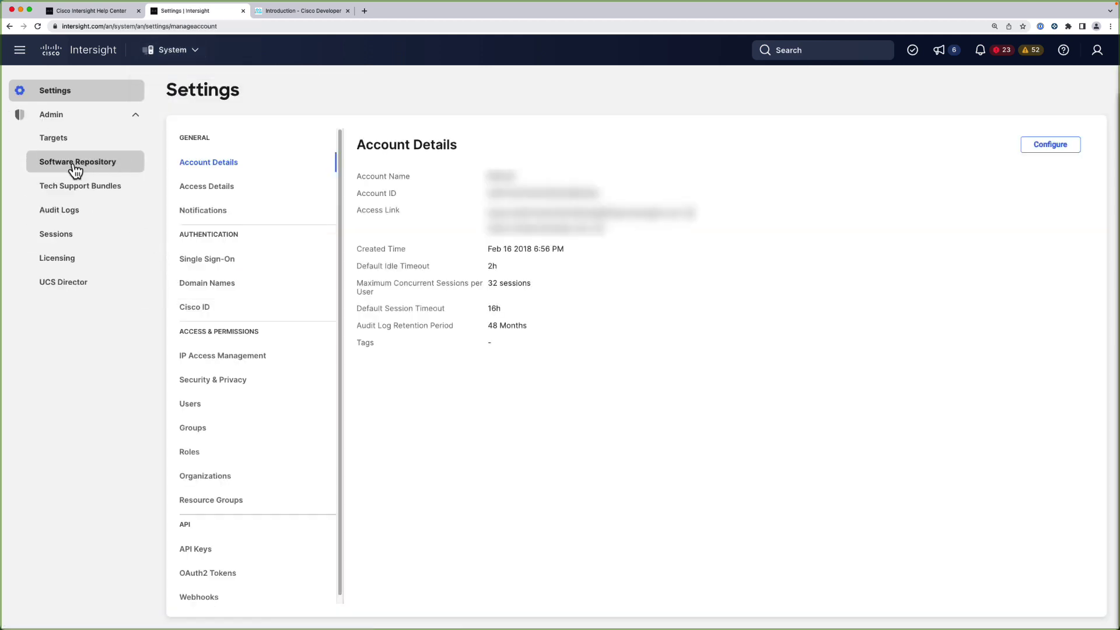
{"action": "left_click", "coordinate": [53, 141]}
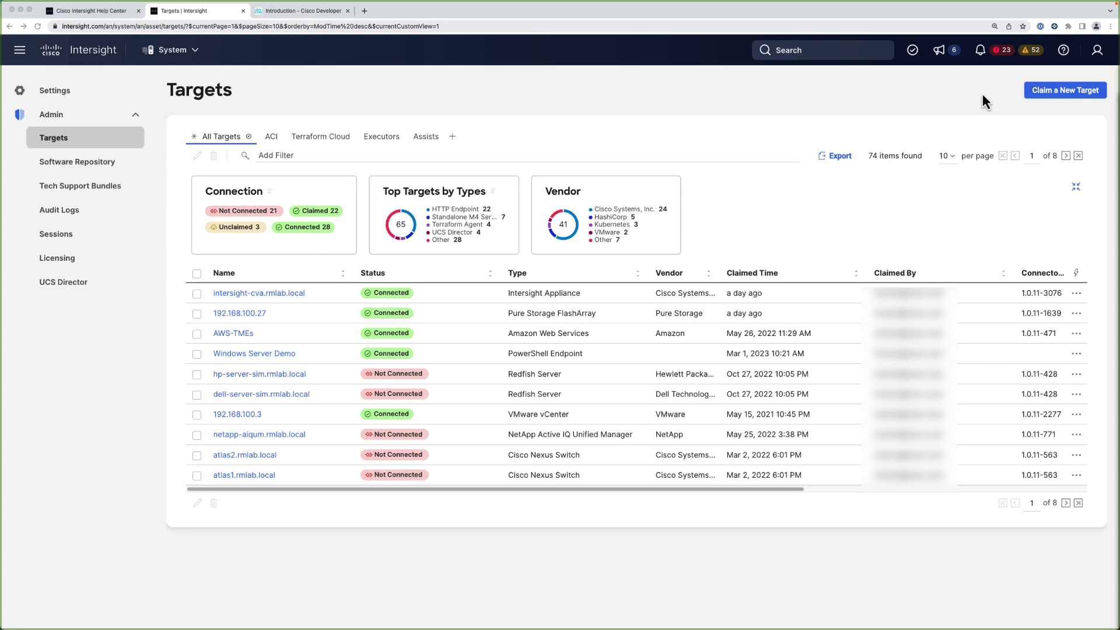
Start claiming a new target, choosing Ansible Endpoint from the Orchestrator category
{"action": "left_click", "coordinate": [1052, 92]}
{"action": "left_click", "coordinate": [1053, 92]}
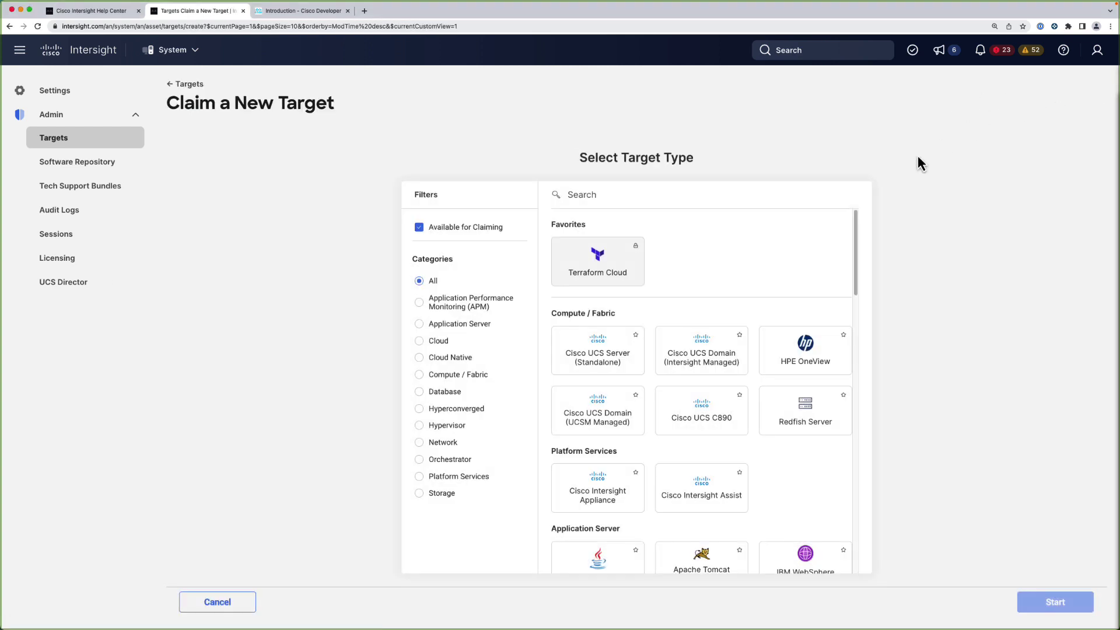
{"action": "left_click", "coordinate": [450, 461]}
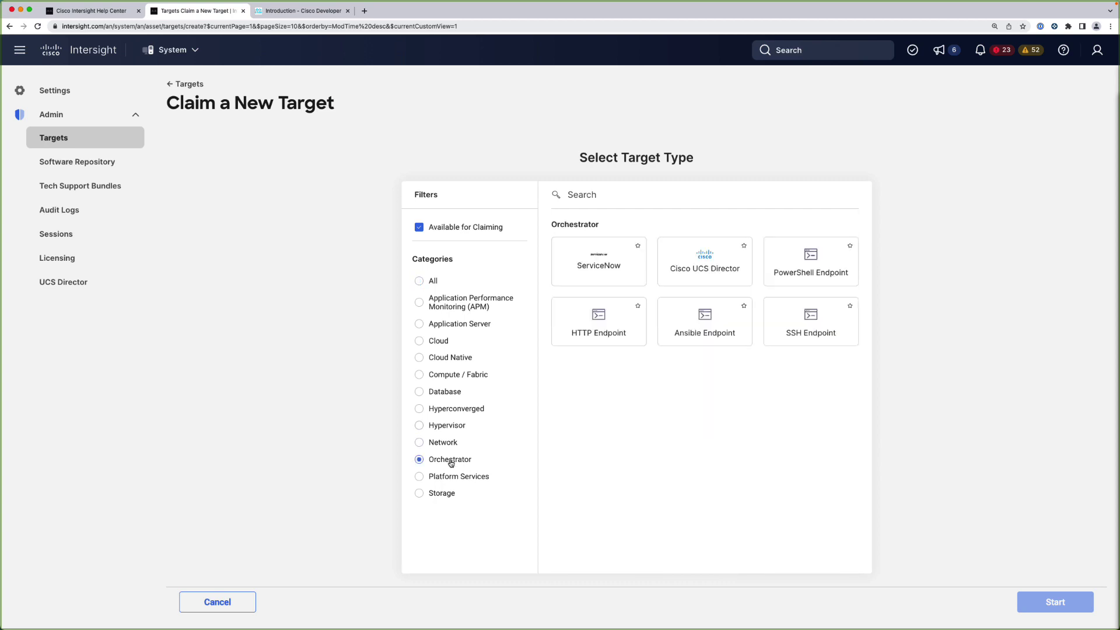
{"action": "left_click", "coordinate": [683, 343]}
{"action": "left_click", "coordinate": [1032, 600]}
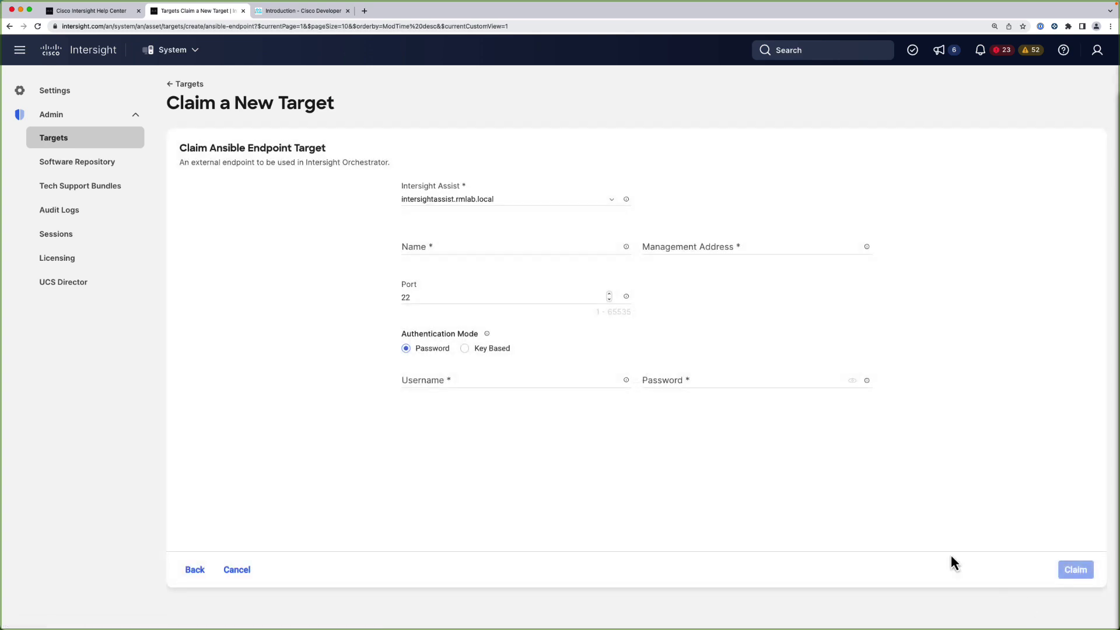
Claim 'Ansible Host' at 10.58.16.84 via intersightassist.rmlab.local, entering the host's username and password
{"action": "left_click", "coordinate": [476, 204]}
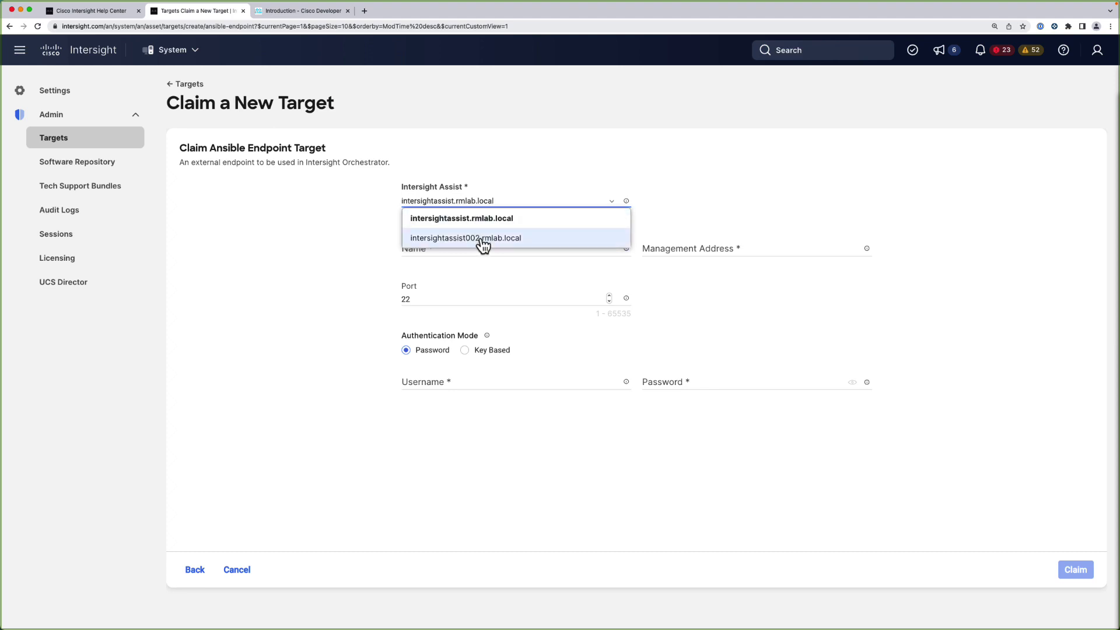
{"action": "left_click", "coordinate": [480, 223]}
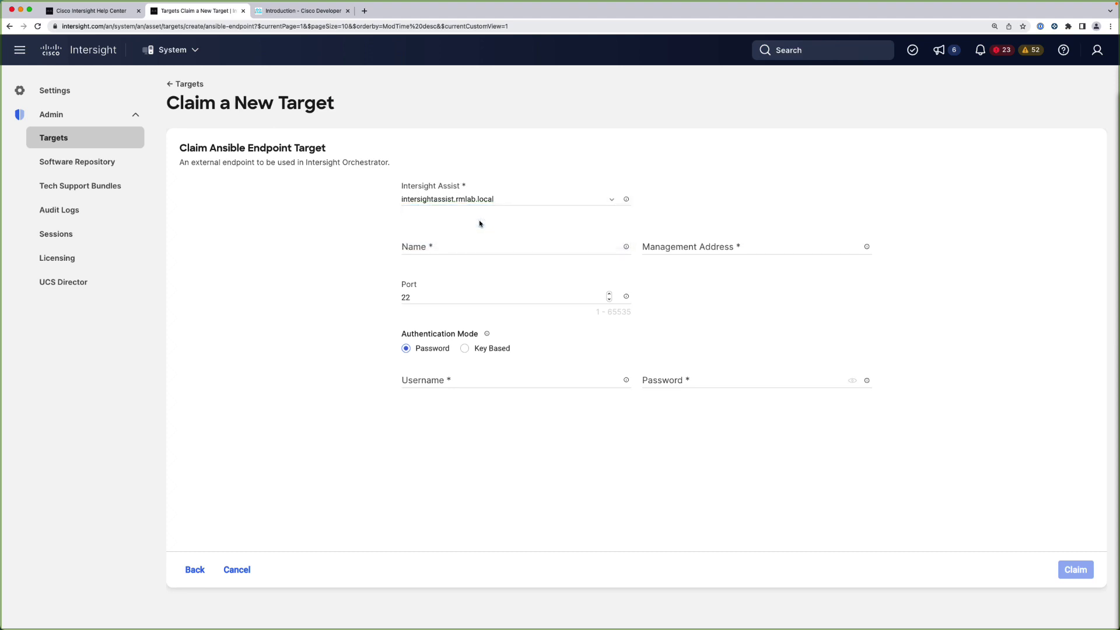
{"action": "left_click", "coordinate": [423, 247]}
{"action": "type", "text": "Ansible"}
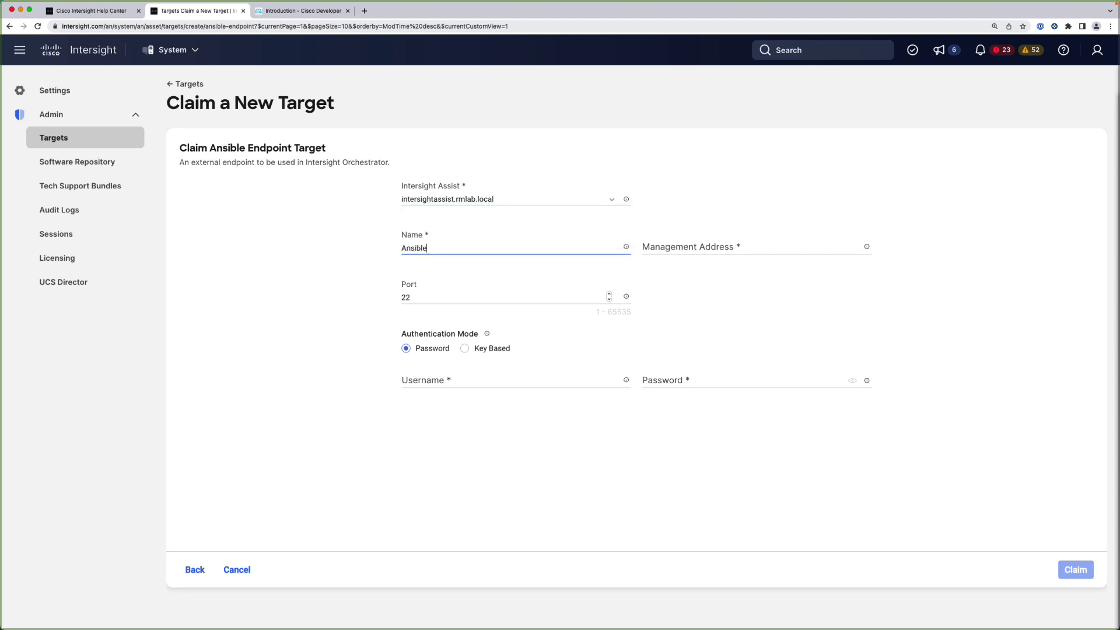
{"action": "type", "text": " Host"}
{"action": "left_click", "coordinate": [704, 246]}
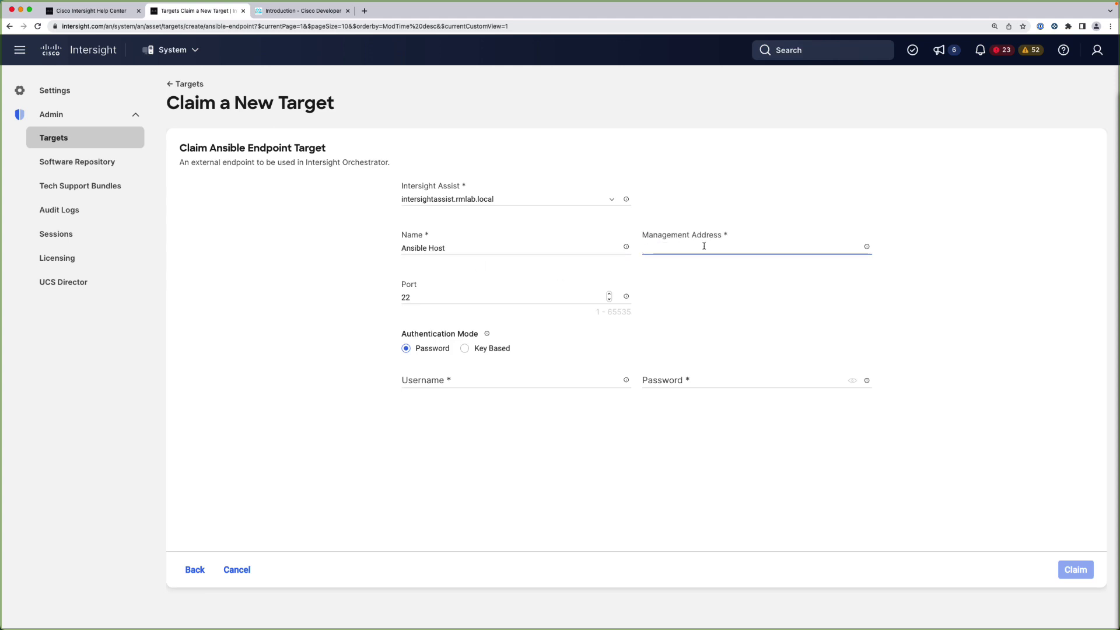
{"action": "type", "text": "10.58.16."}
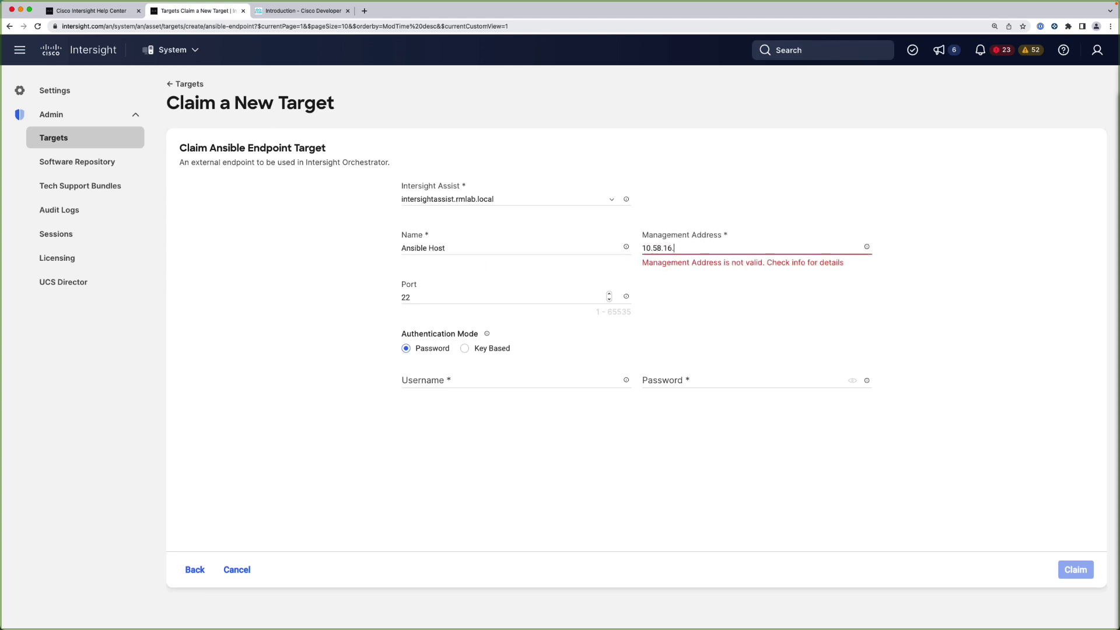
{"action": "type", "text": "84"}
{"action": "left_click", "coordinate": [456, 380]}
{"action": "type", "text": "rtor"}
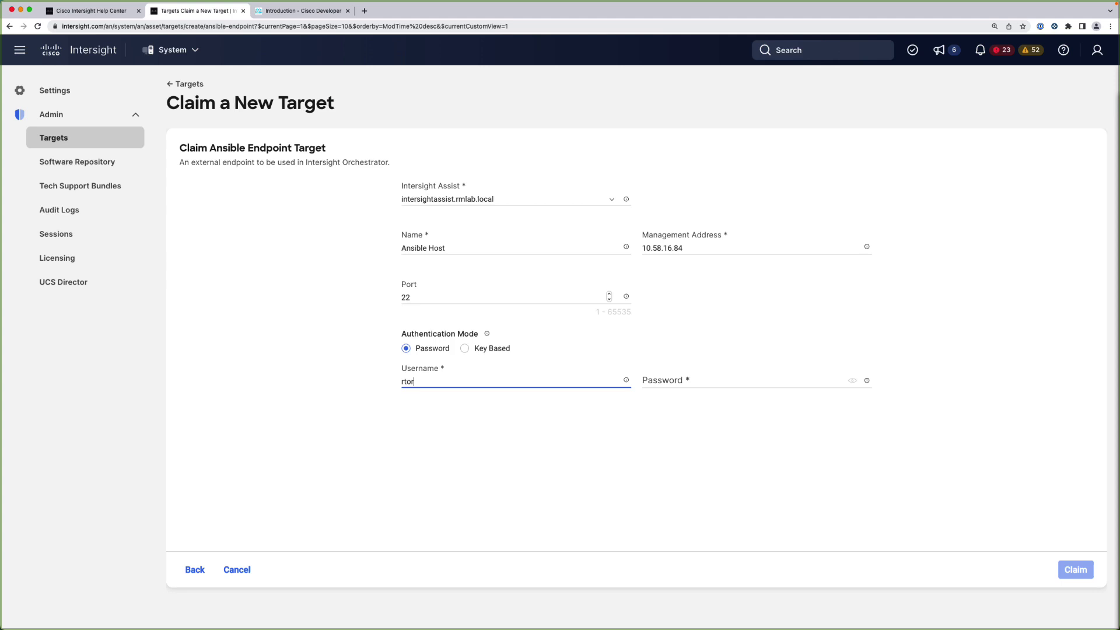
{"action": "type", "text": "tori"}
{"action": "key", "text": "Tab"}
{"action": "type", "text": "•••••••••"}
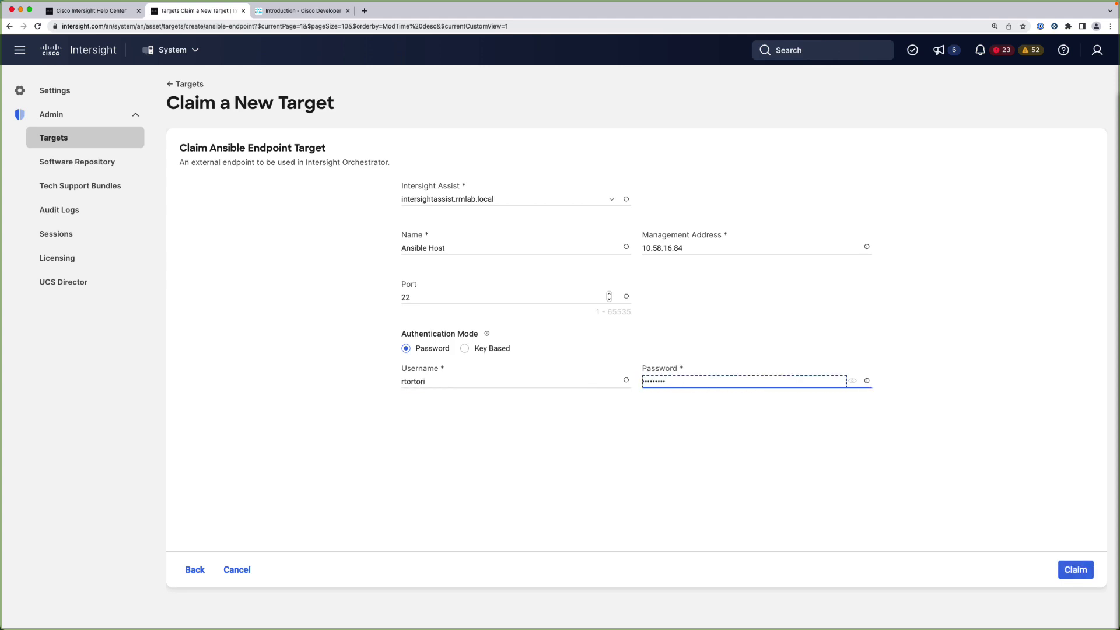
{"action": "left_click", "coordinate": [1066, 569]}
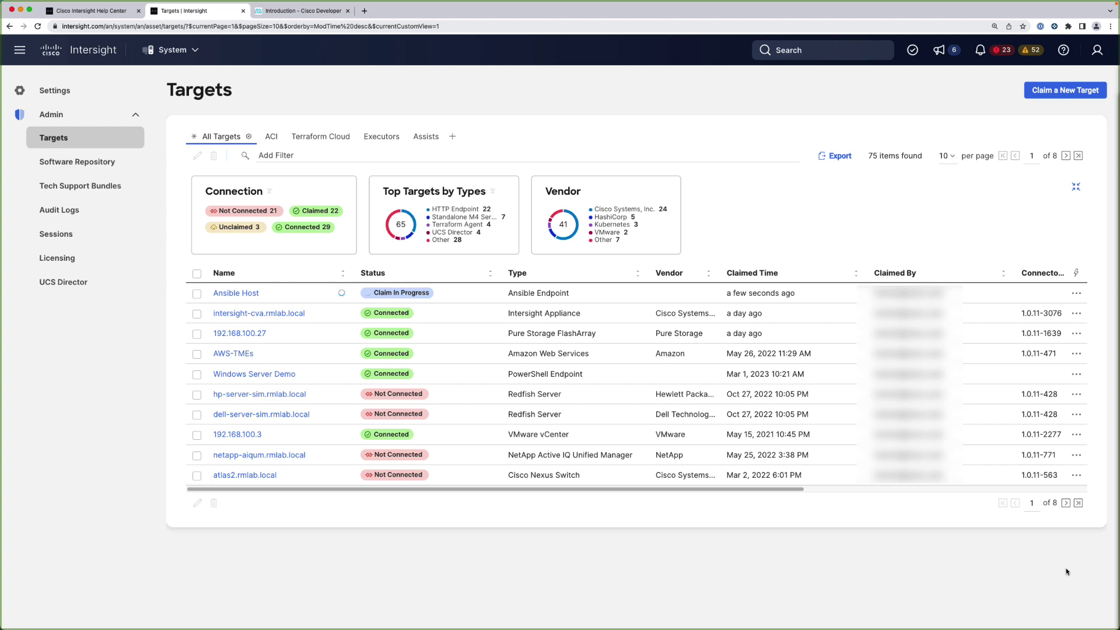
Check that the Ansible Host target shows Connected, then go to Cloud Orchestrator workflows
{"action": "left_click", "coordinate": [247, 293]}
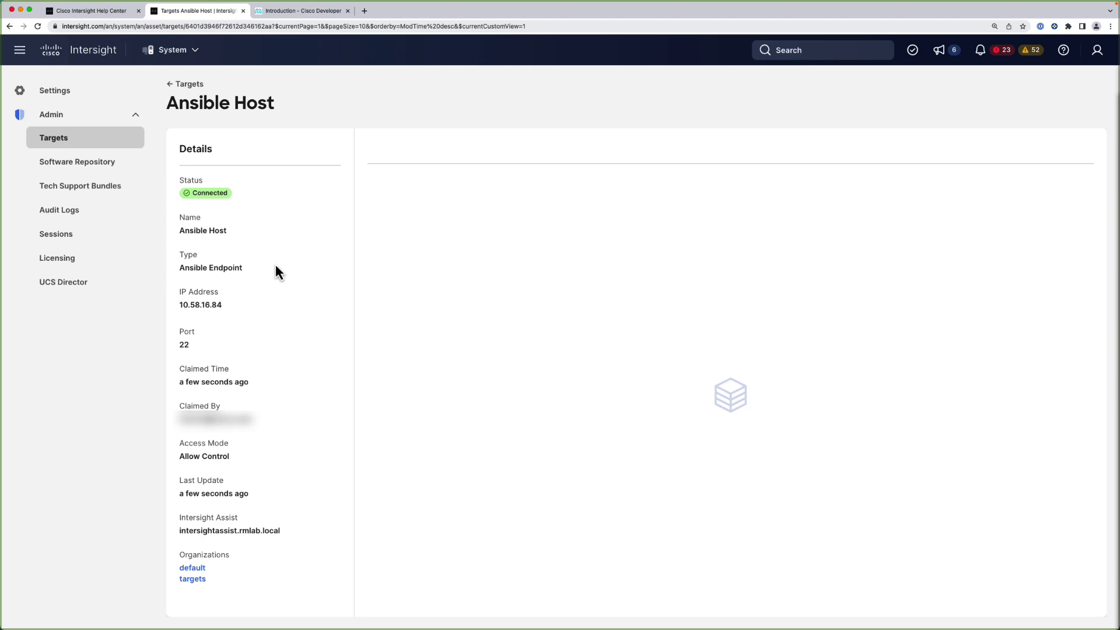
{"action": "left_click", "coordinate": [166, 55]}
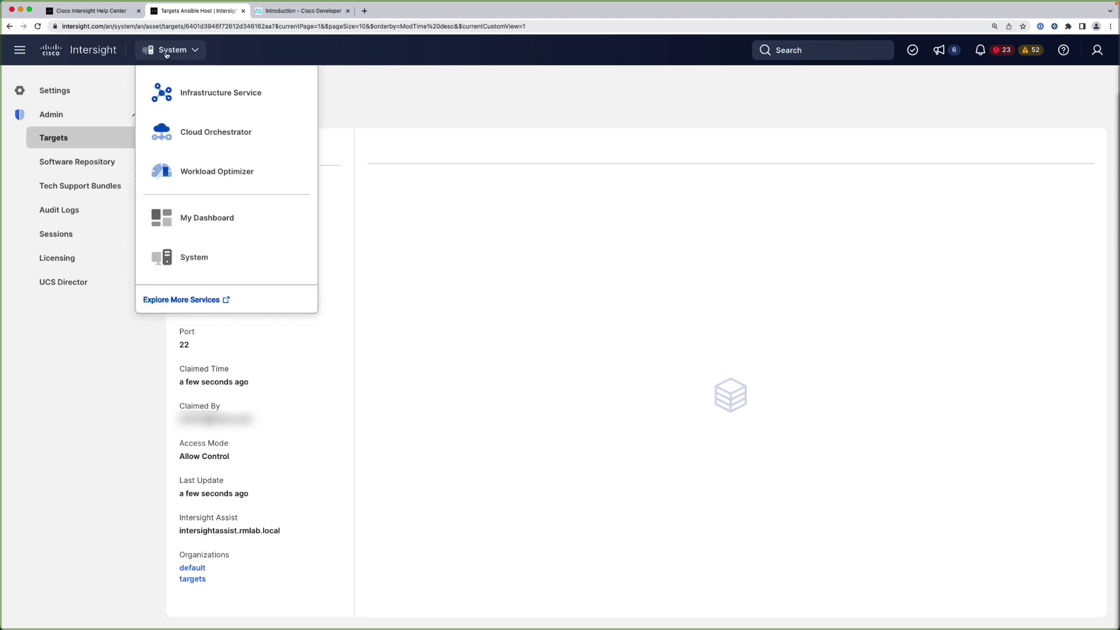
{"action": "left_click", "coordinate": [201, 134]}
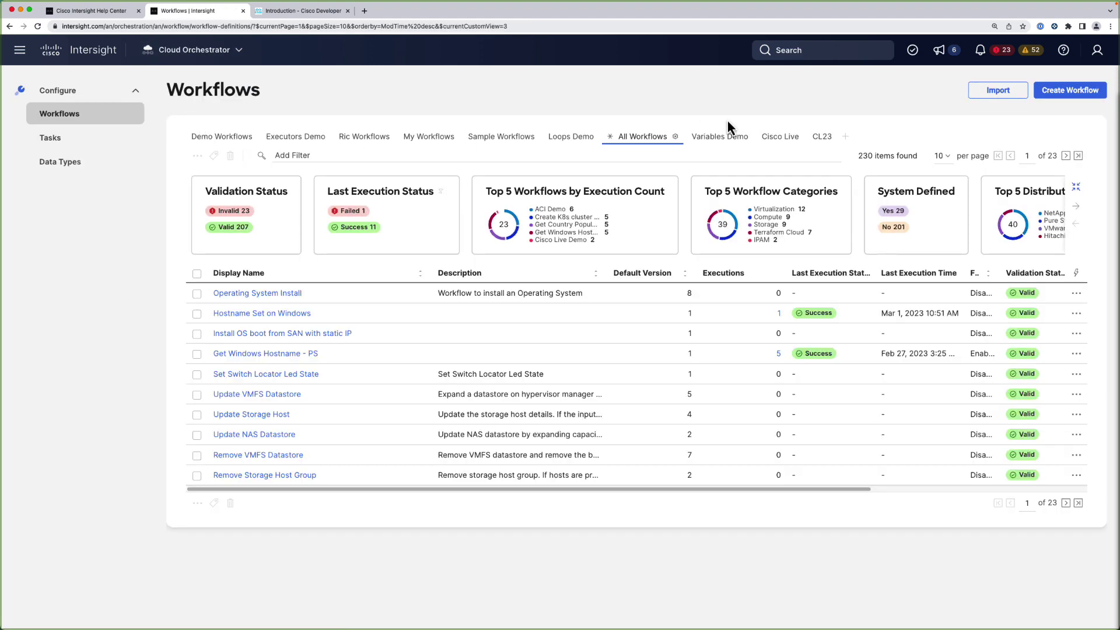
Create a new workflow named 'Create a Demo File using Ansible' with debug logs enabled
{"action": "left_click", "coordinate": [1040, 89]}
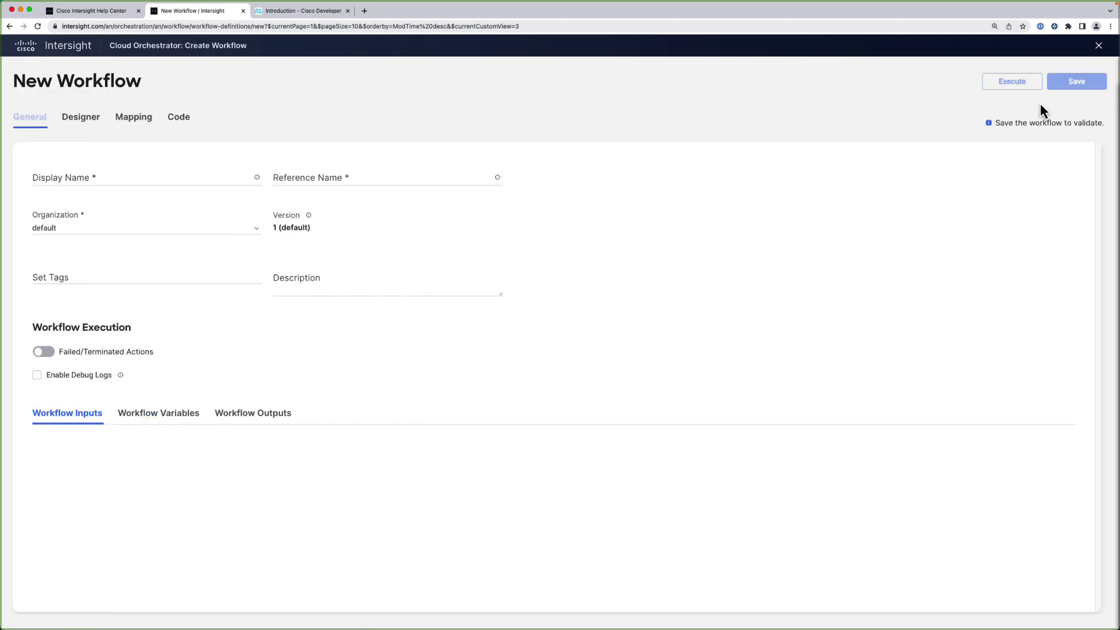
{"action": "left_click", "coordinate": [69, 179]}
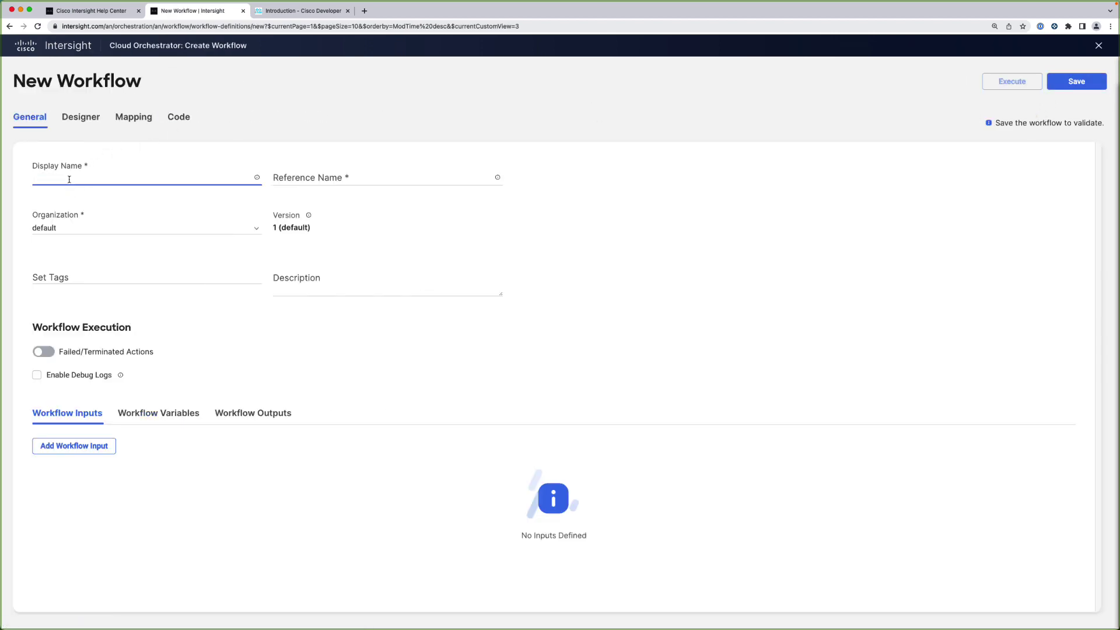
{"action": "type", "text": "Create a Demo File using Ansible"}
{"action": "left_click", "coordinate": [37, 375]}
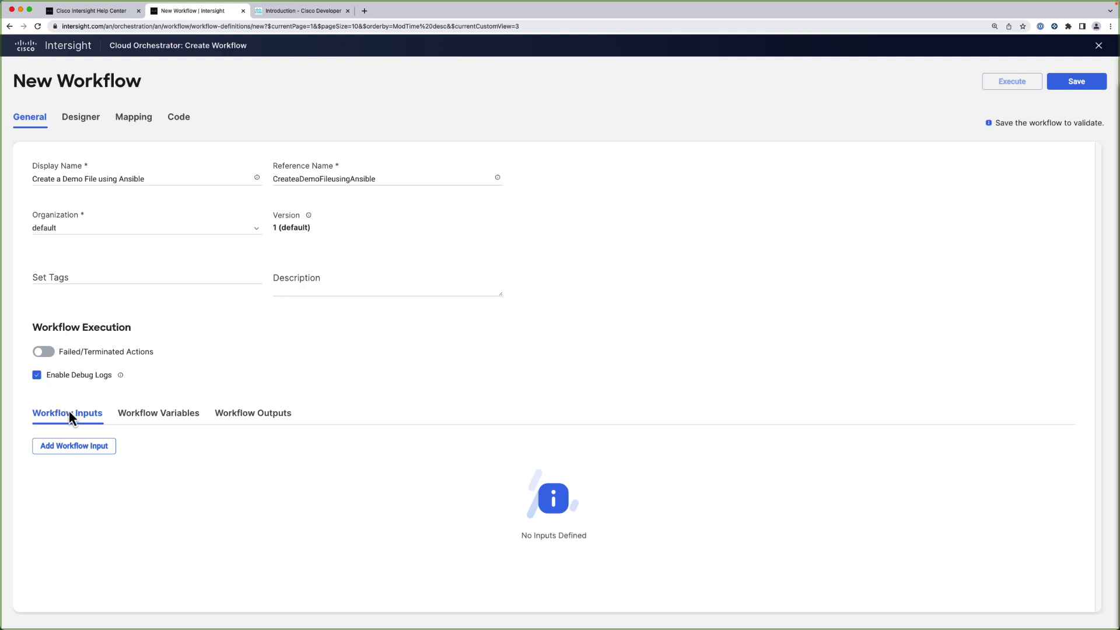
Add a required workflow input with display name 'Directory' and reference name 'directory'
{"action": "left_click", "coordinate": [90, 449]}
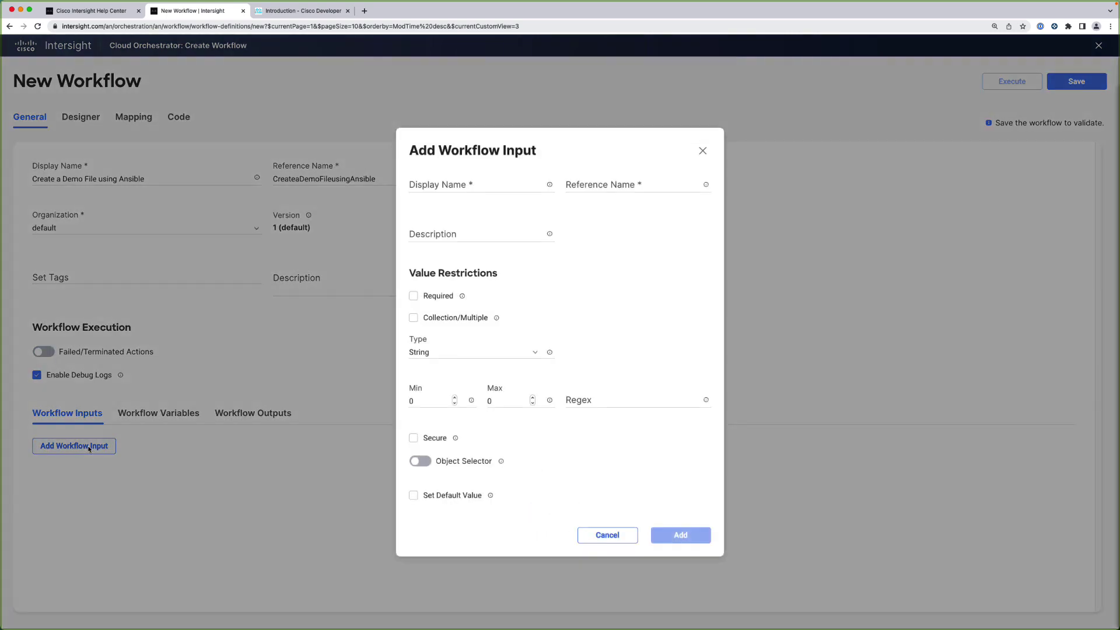
{"action": "left_click", "coordinate": [429, 187]}
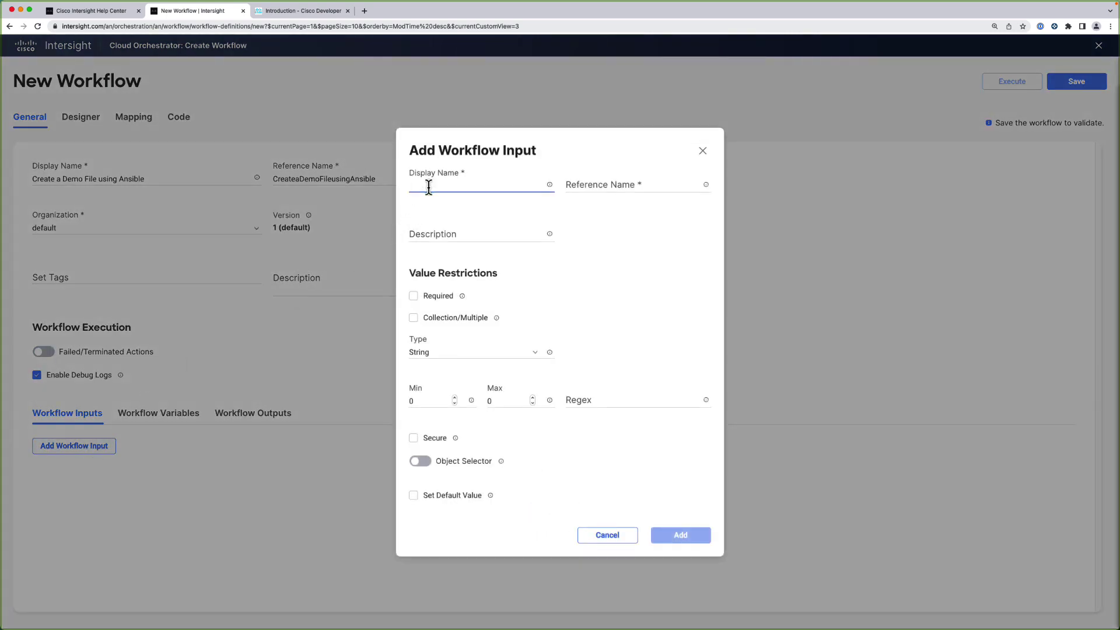
{"action": "type", "text": "Directory"}
{"action": "key", "text": "Tab"}
{"action": "type", "text": "directory"}
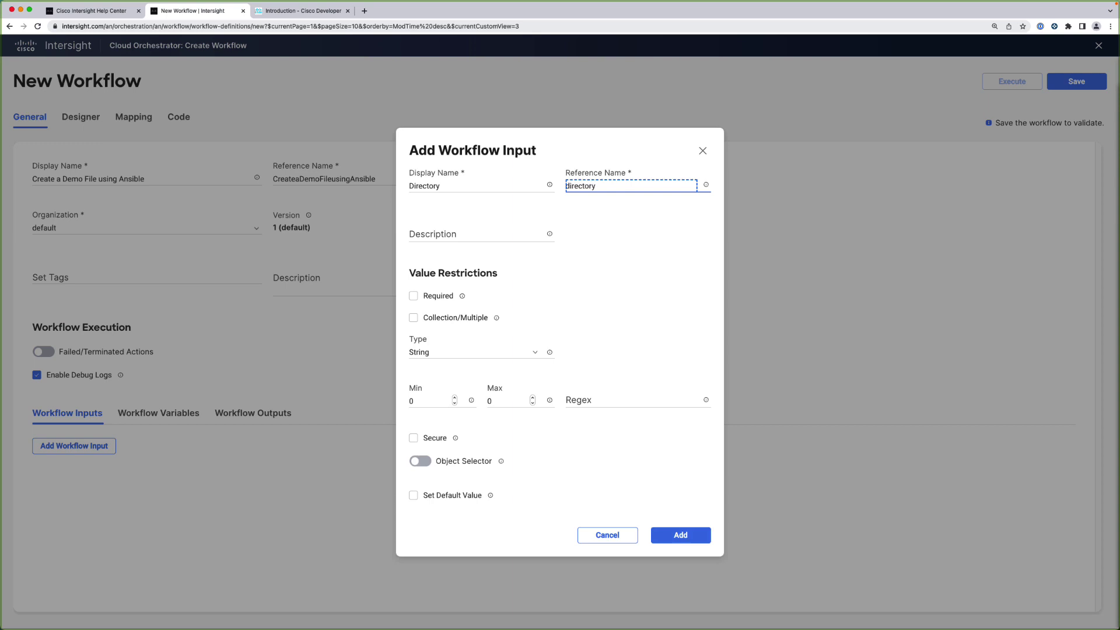
{"action": "left_click", "coordinate": [414, 296]}
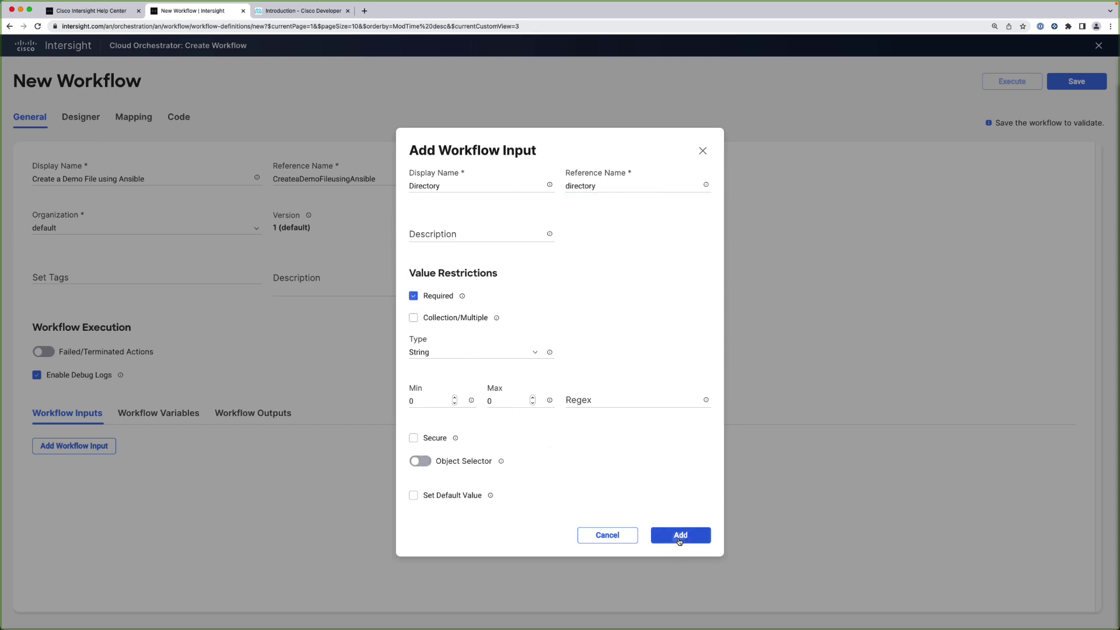
{"action": "left_click", "coordinate": [679, 540]}
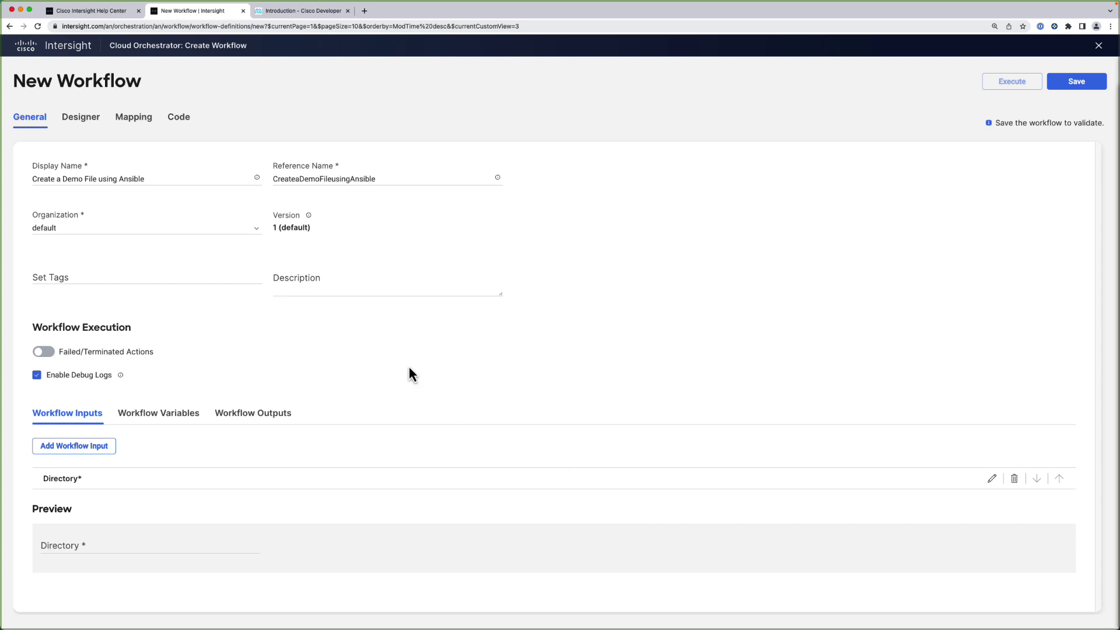
Place an Invoke Ansible Playbook task between Start and Success and rename it 'Create File'
{"action": "left_click", "coordinate": [81, 119]}
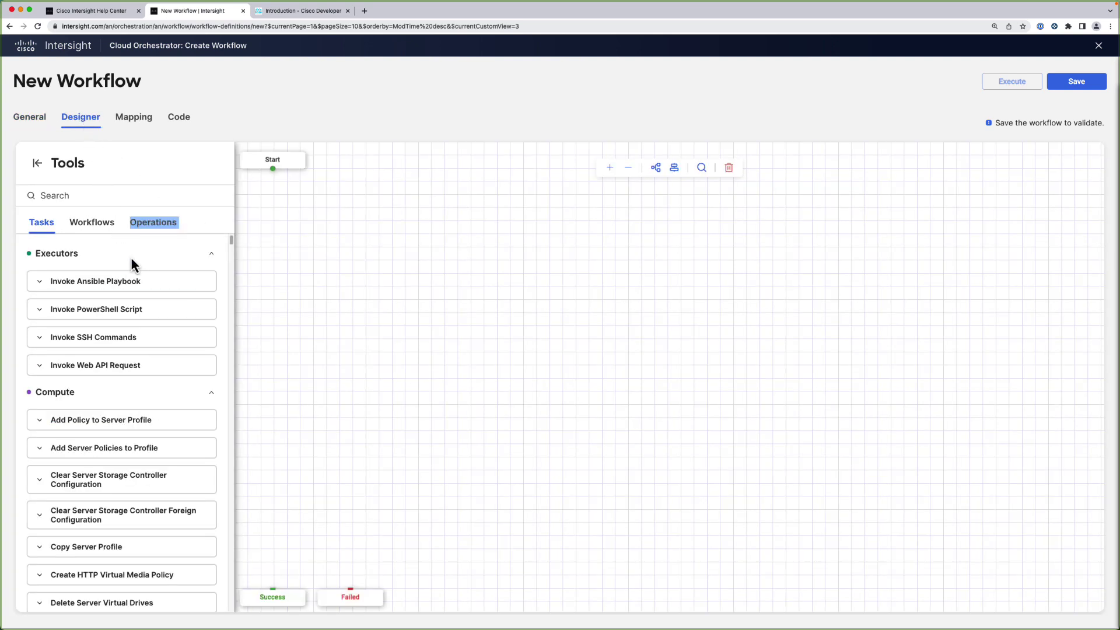
{"action": "left_click_drag", "start_coordinate": [120, 280], "coordinate": [358, 221]}
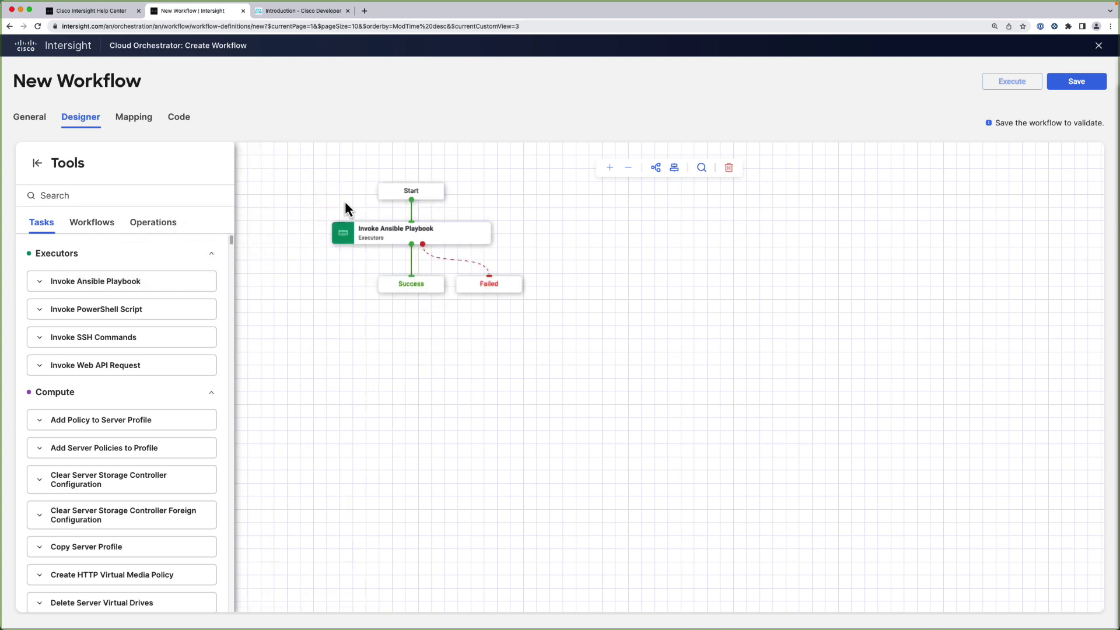
{"action": "left_click", "coordinate": [372, 229]}
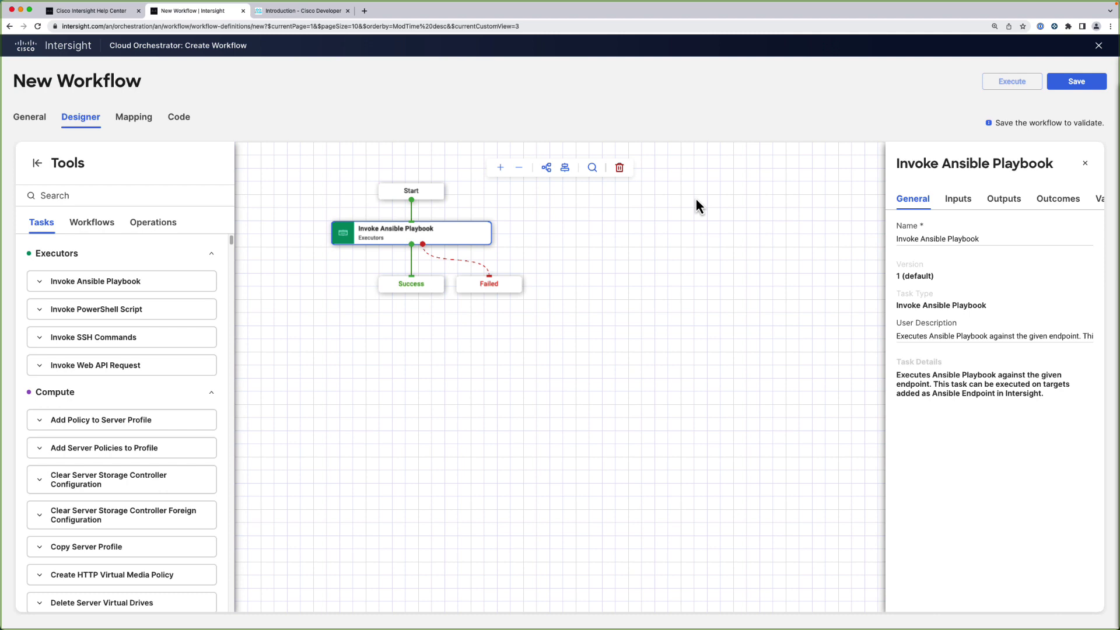
{"action": "left_click_drag", "start_coordinate": [980, 238], "coordinate": [889, 243]}
{"action": "type", "text": "Create File"}
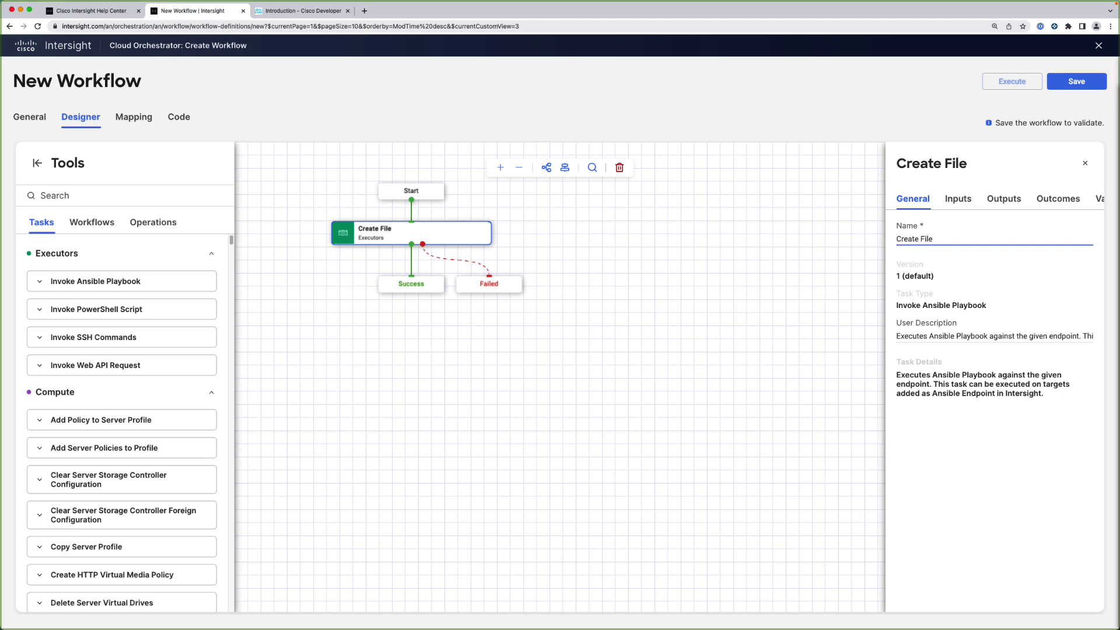
Map the task's Ansible Controller input to Ansible Host
{"action": "left_click", "coordinate": [956, 200]}
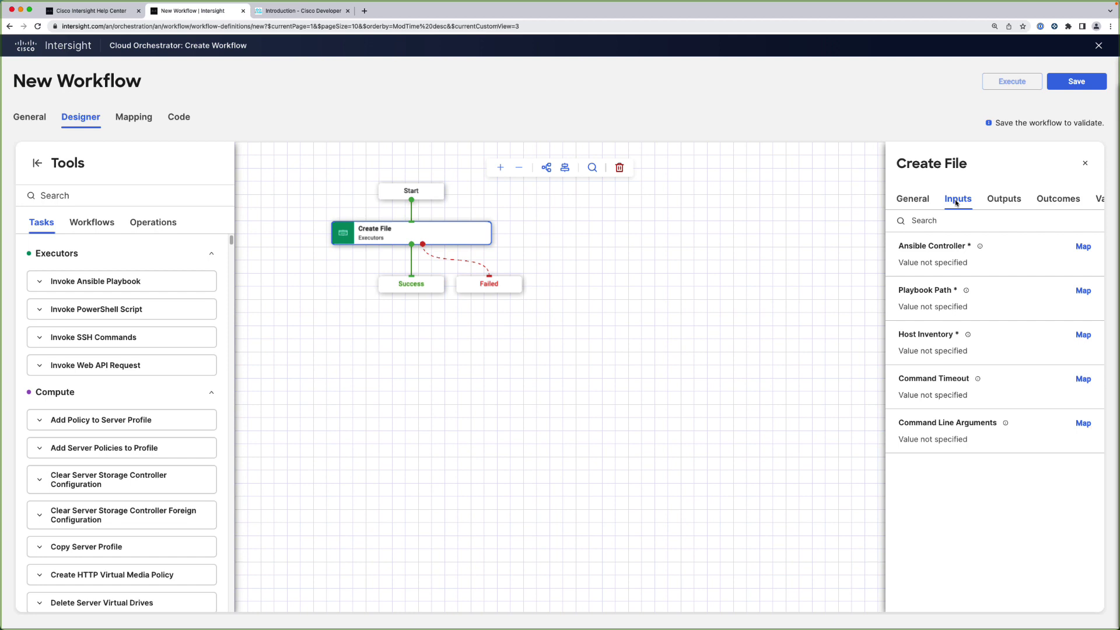
{"action": "left_click", "coordinate": [1082, 246]}
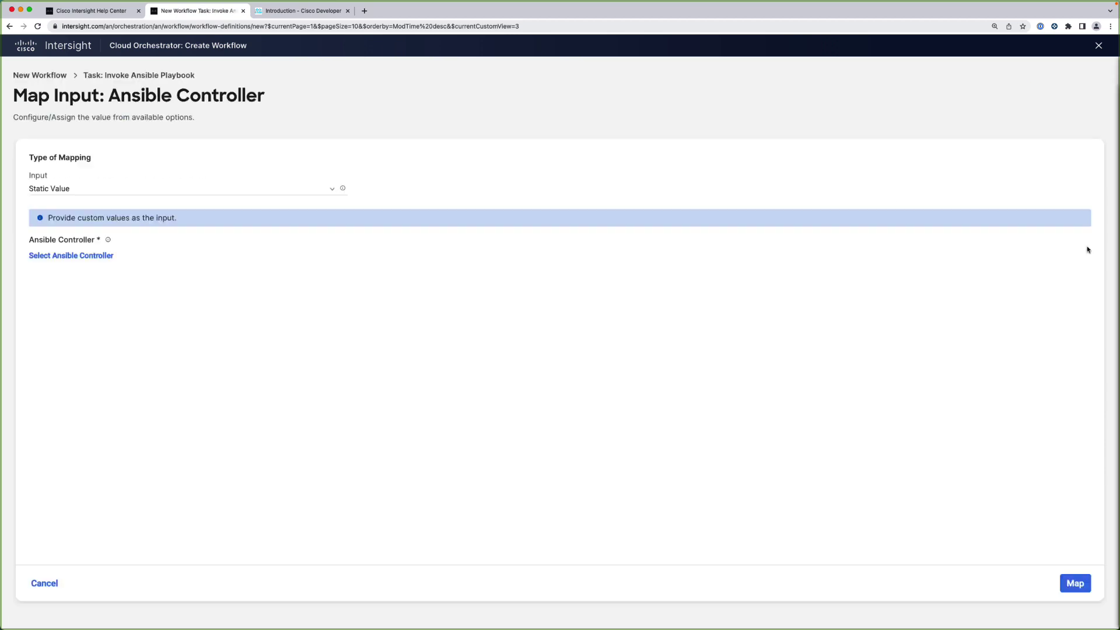
{"action": "left_click", "coordinate": [99, 257]}
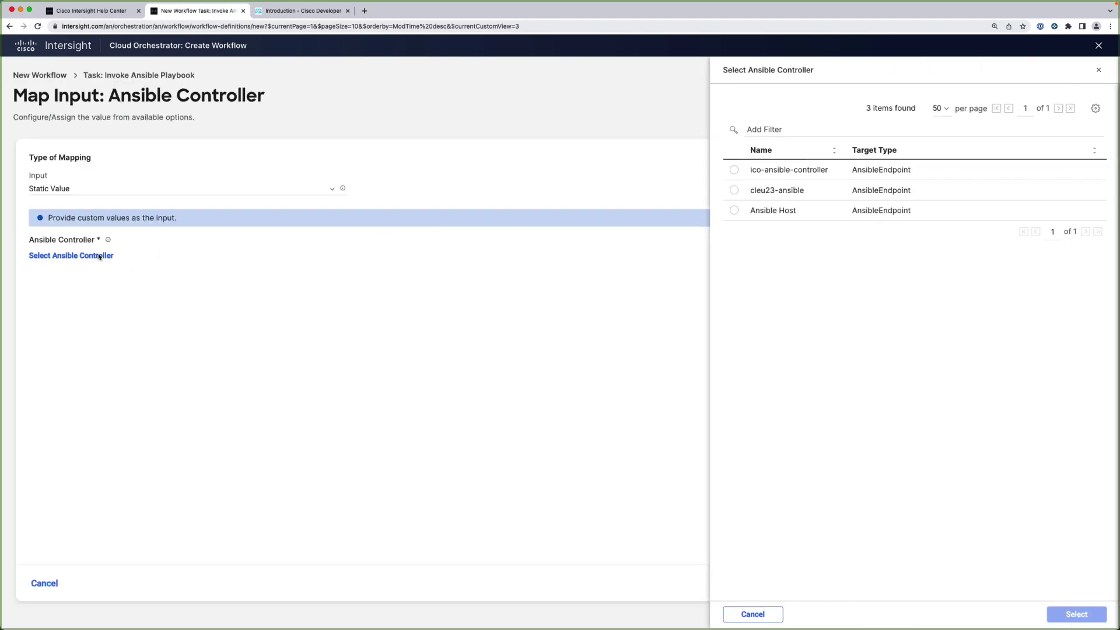
{"action": "left_click", "coordinate": [733, 210]}
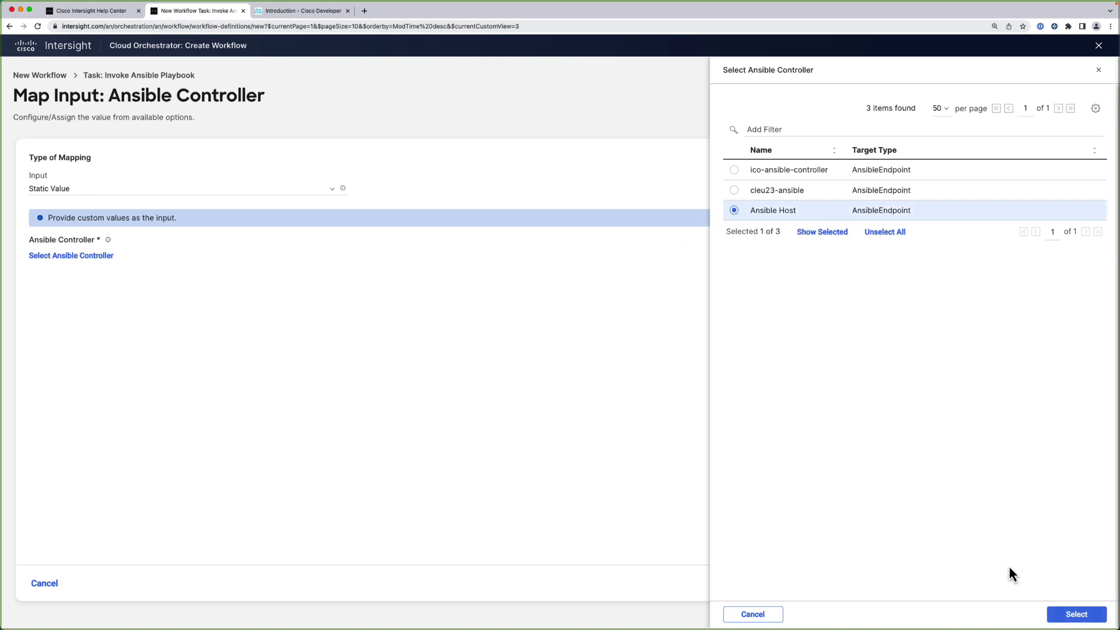
{"action": "left_click", "coordinate": [1076, 614]}
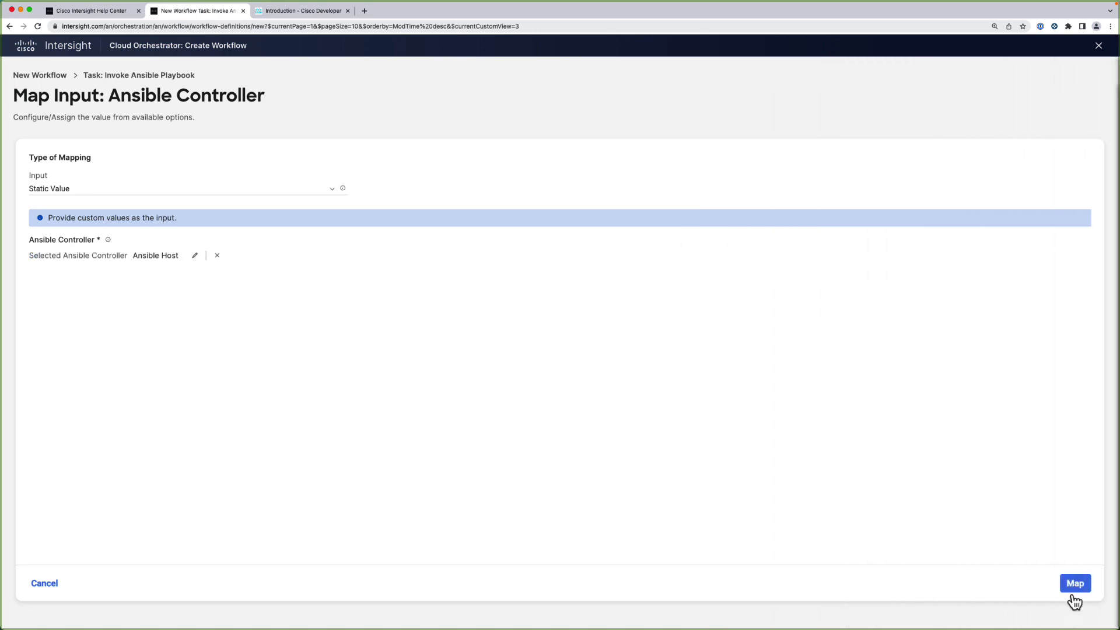
{"action": "left_click", "coordinate": [1075, 587]}
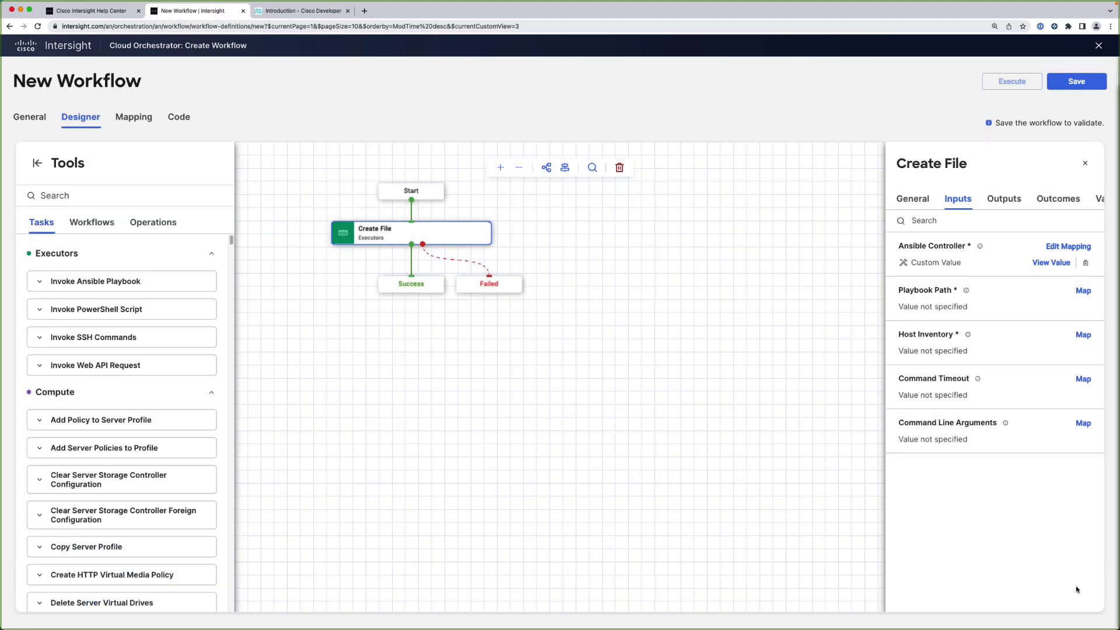
Map Playbook Path to the pasted create_demo_file.yml path and Host Inventory to localhost
{"action": "left_click", "coordinate": [1084, 293]}
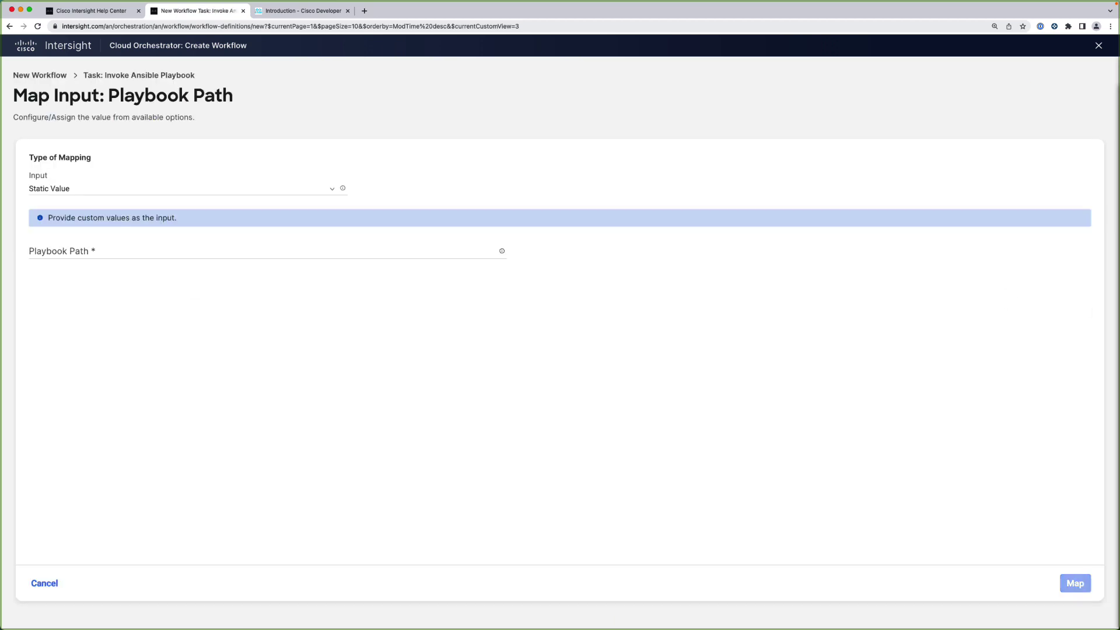
{"action": "key", "text": "super+Tab"}
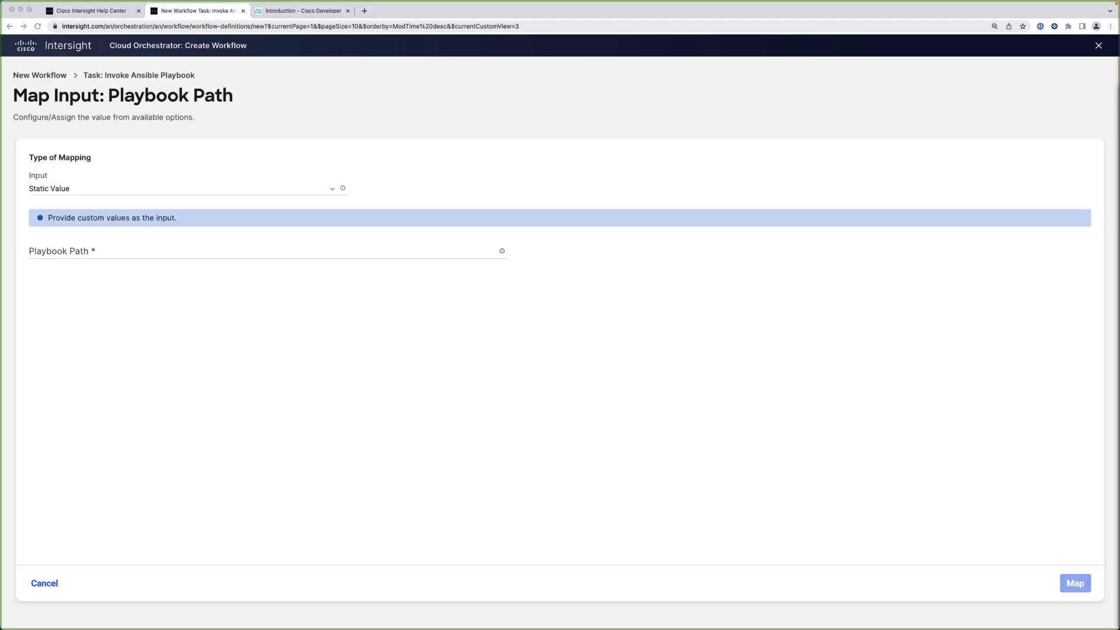
{"action": "left_click", "coordinate": [53, 256]}
{"action": "type", "text": "/home/rtortori/ansible-demo/create_demo_file.yml"}
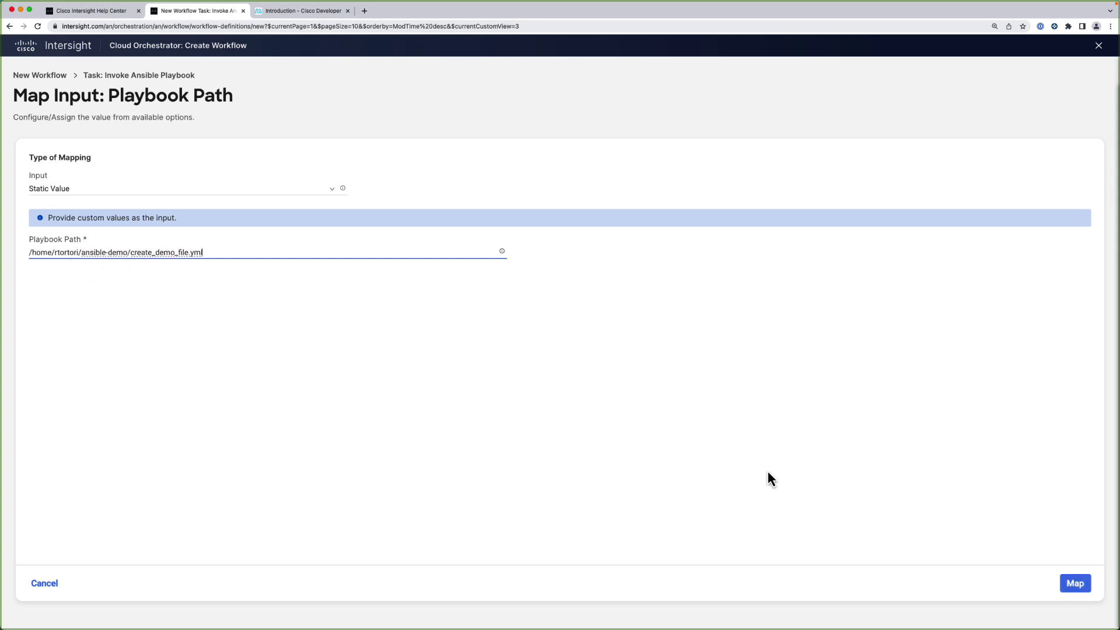
{"action": "left_click", "coordinate": [1075, 585]}
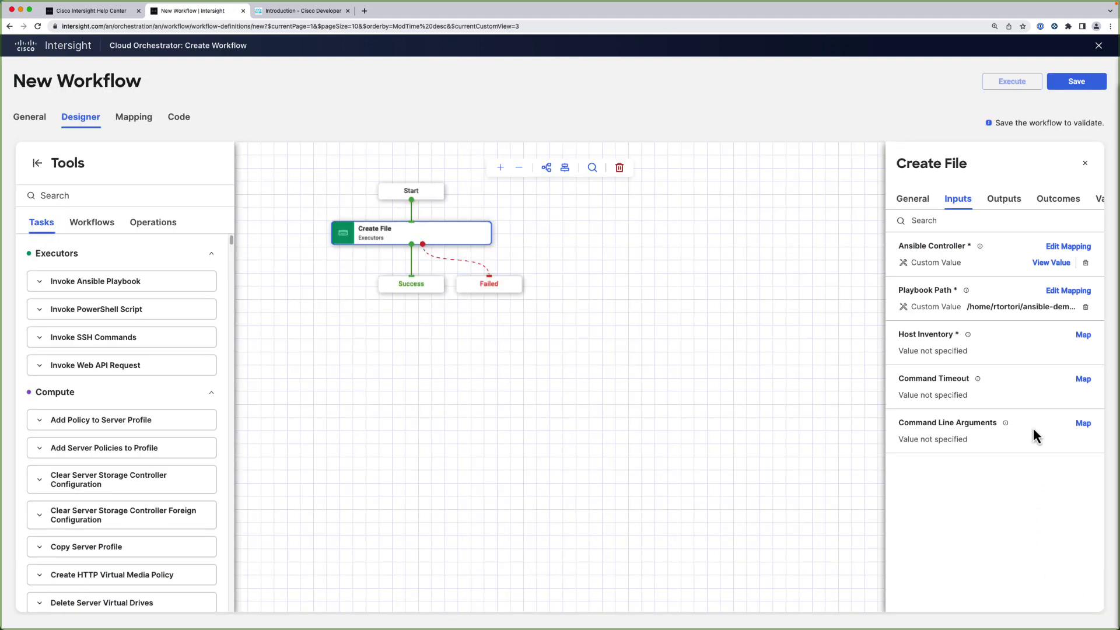
{"action": "left_click", "coordinate": [1081, 337]}
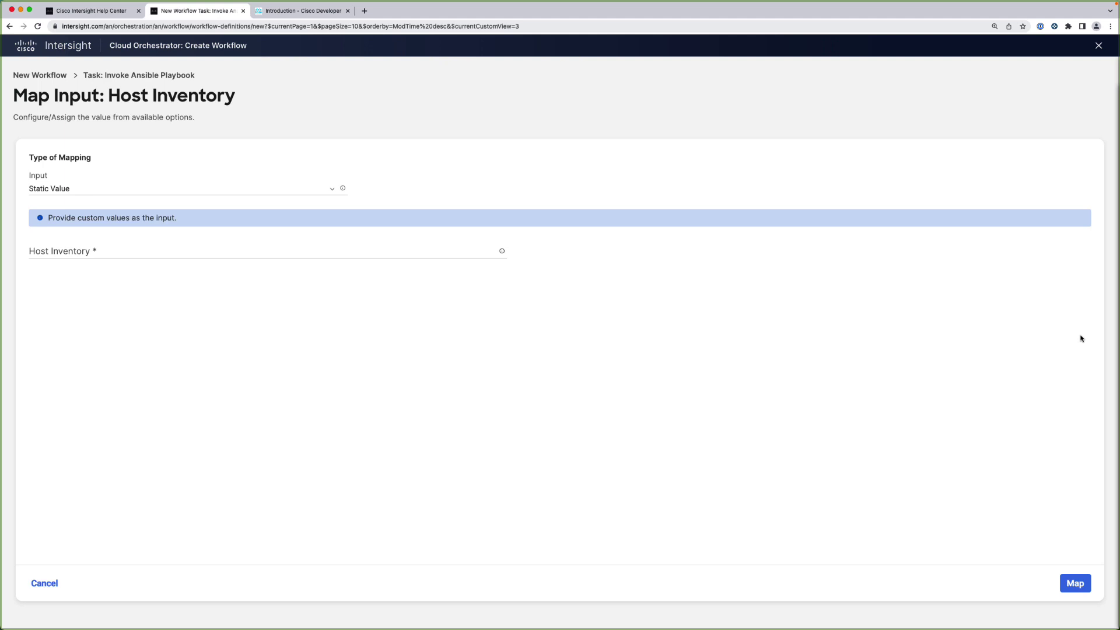
{"action": "left_click", "coordinate": [75, 253]}
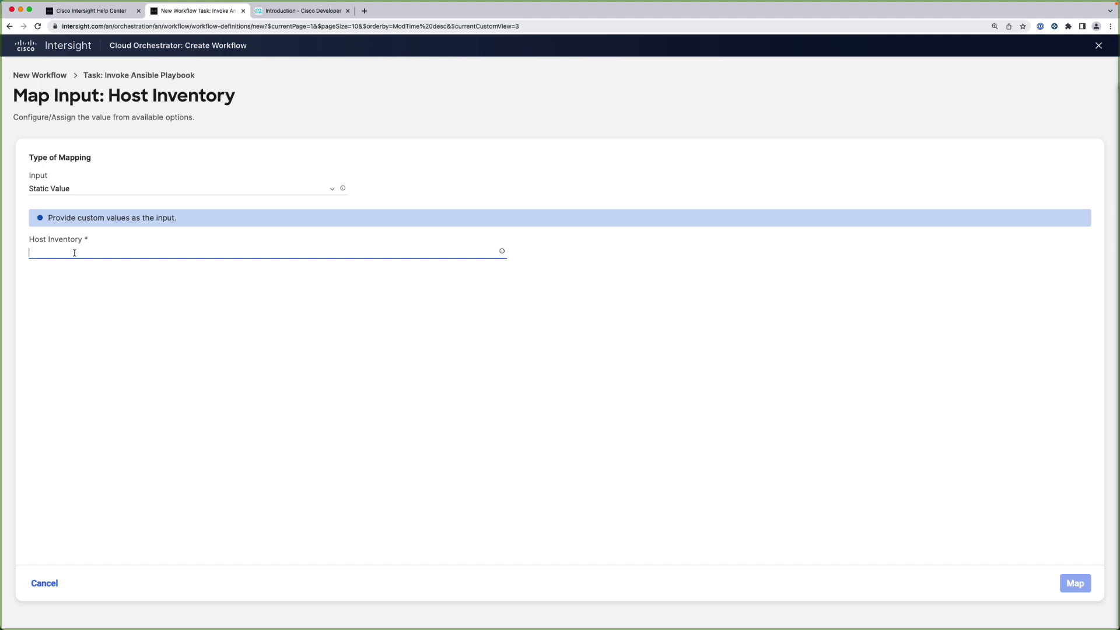
{"action": "type", "text": "localhost,"}
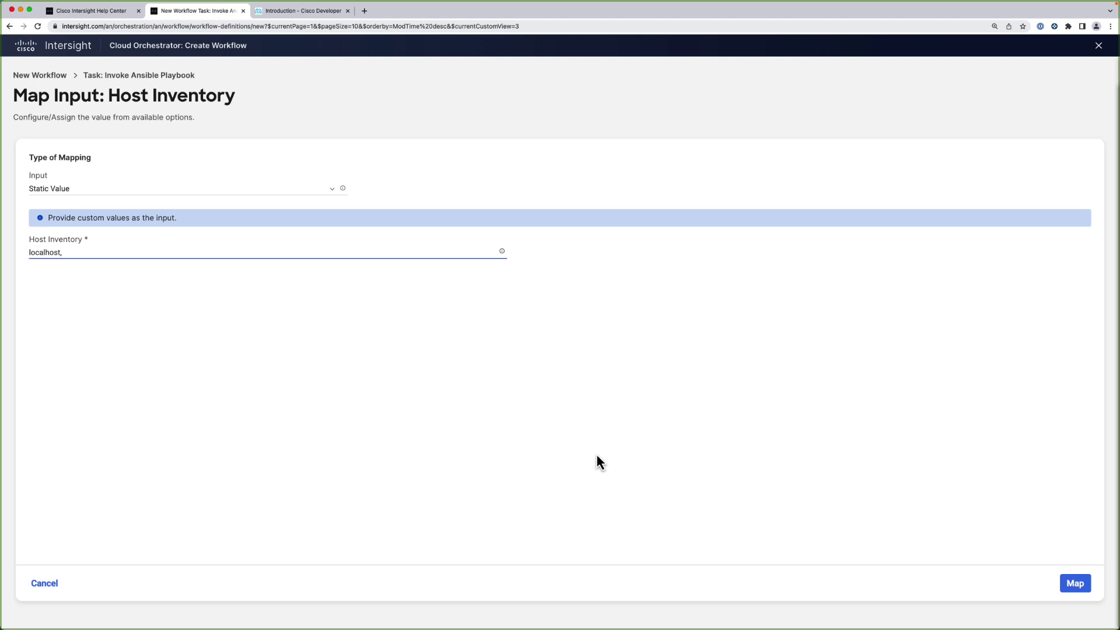
{"action": "left_click", "coordinate": [1070, 586]}
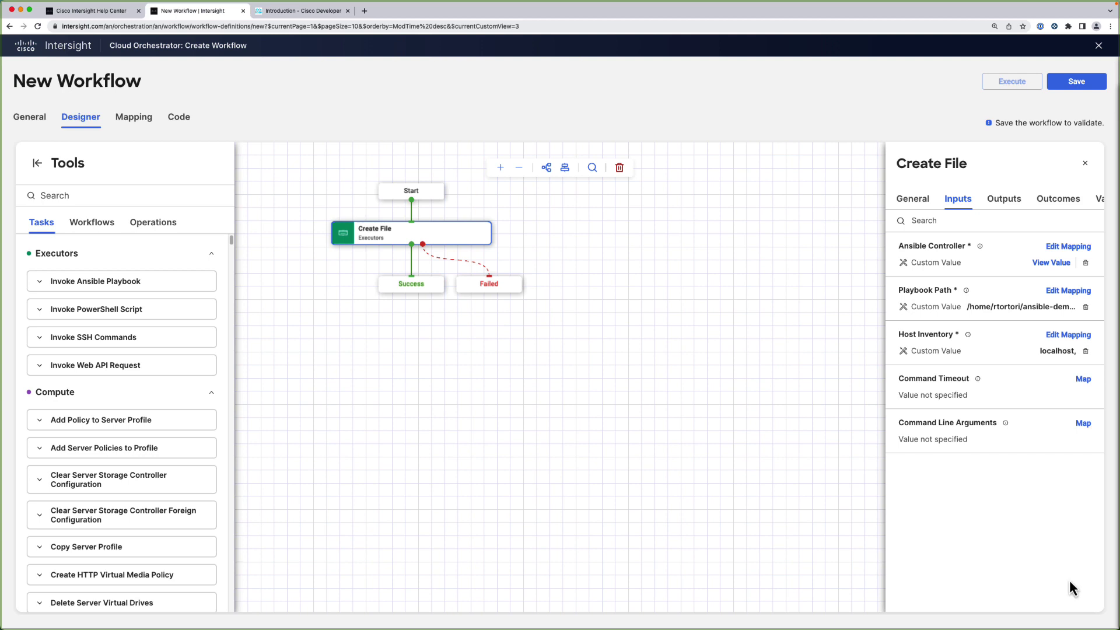
Map Command Line Arguments to -e path_variable={{.global.workflow.input.directory}}
{"action": "left_click", "coordinate": [1083, 424]}
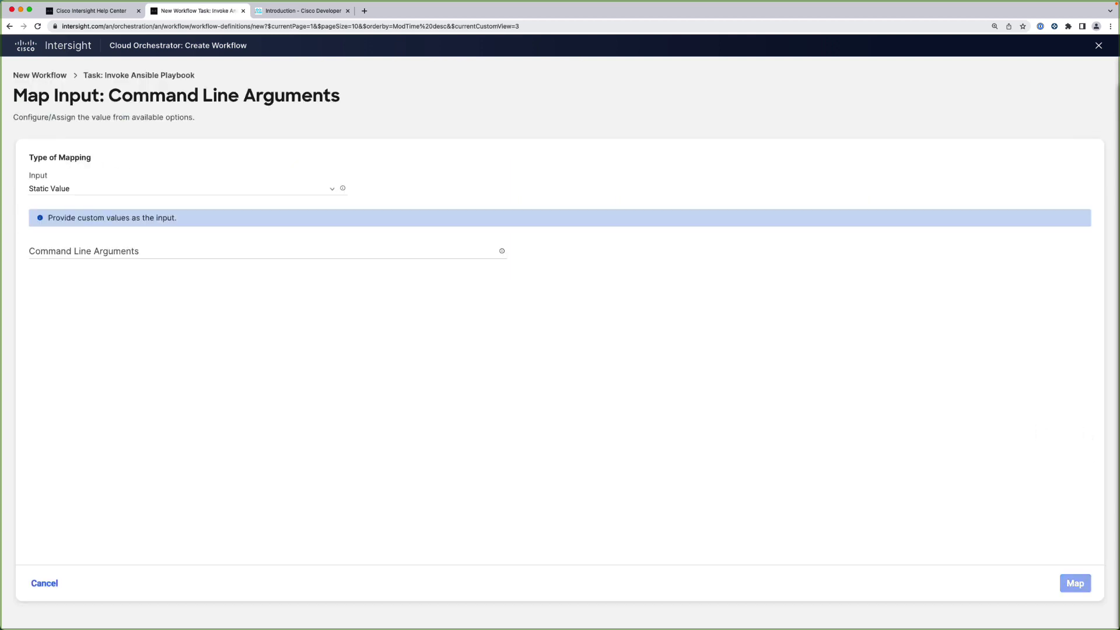
{"action": "left_click", "coordinate": [52, 255]}
{"action": "type", "text": "-e \\\"path_variable={{.global.workflow.input.directory}}\\\""}
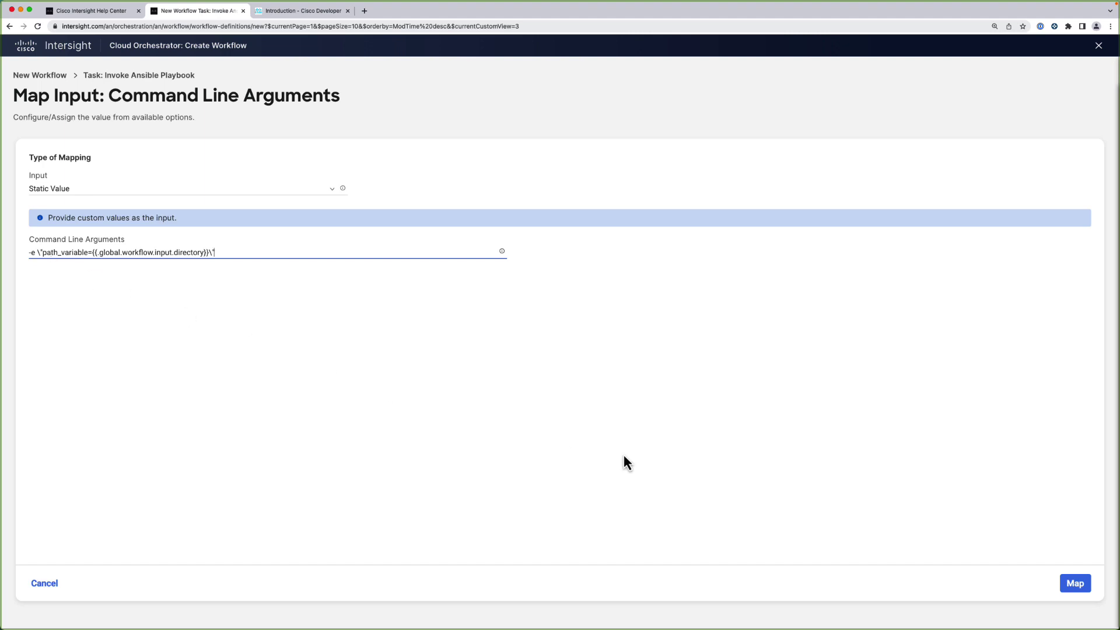
{"action": "left_click", "coordinate": [1072, 590]}
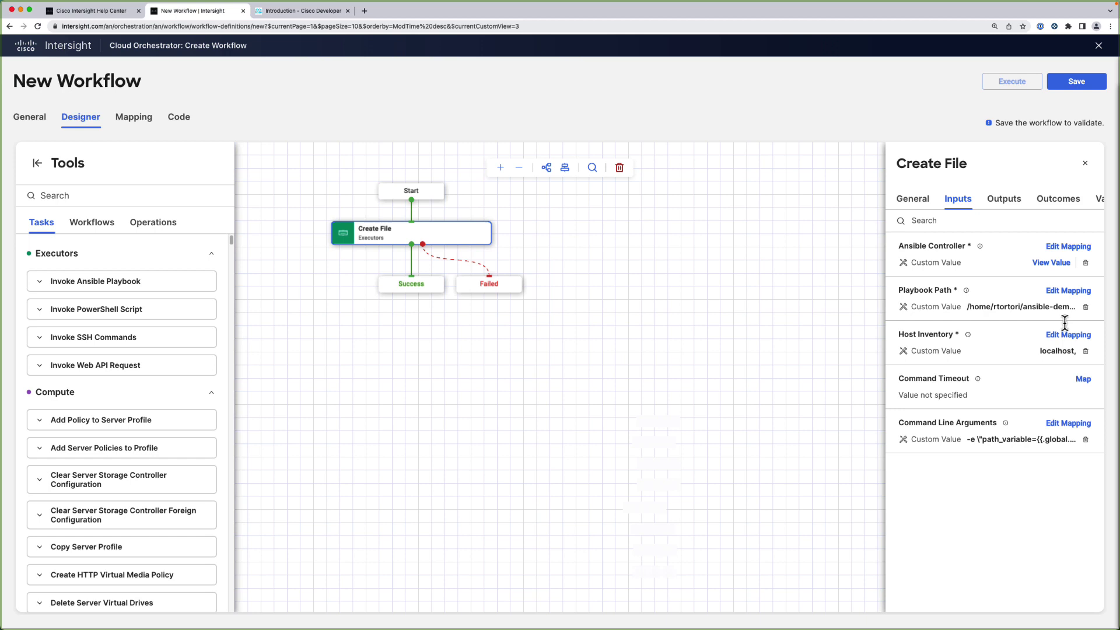
Save the workflow, then list ansible-demo in Terminal, showing only create_demo_file.yml
{"action": "left_click", "coordinate": [1072, 85]}
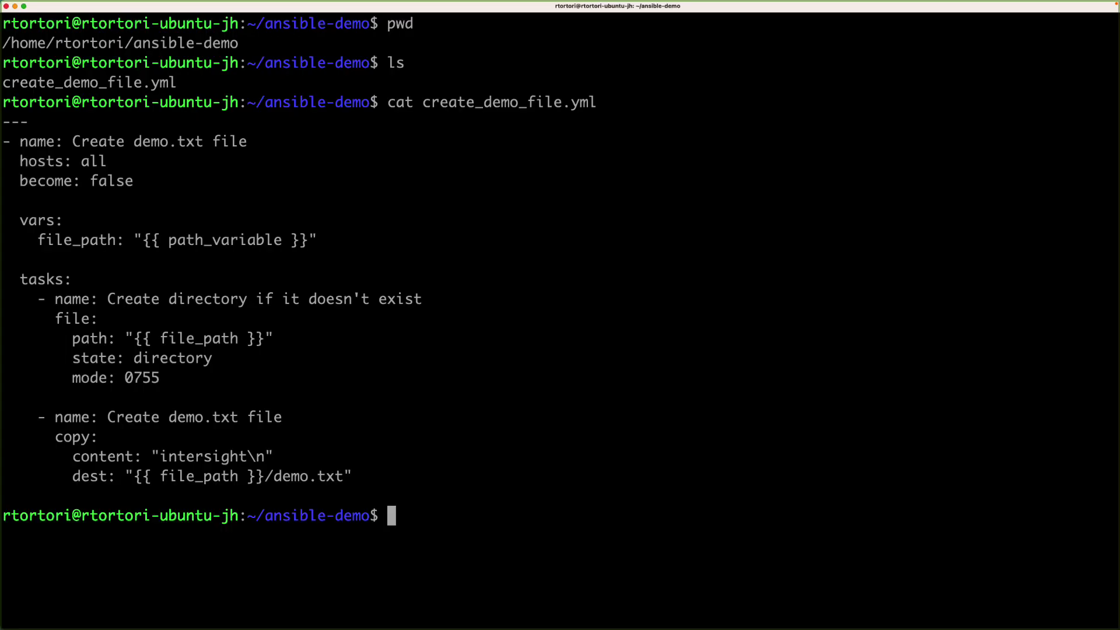
{"action": "type", "text": "ls"}
{"action": "key", "text": "Return"}
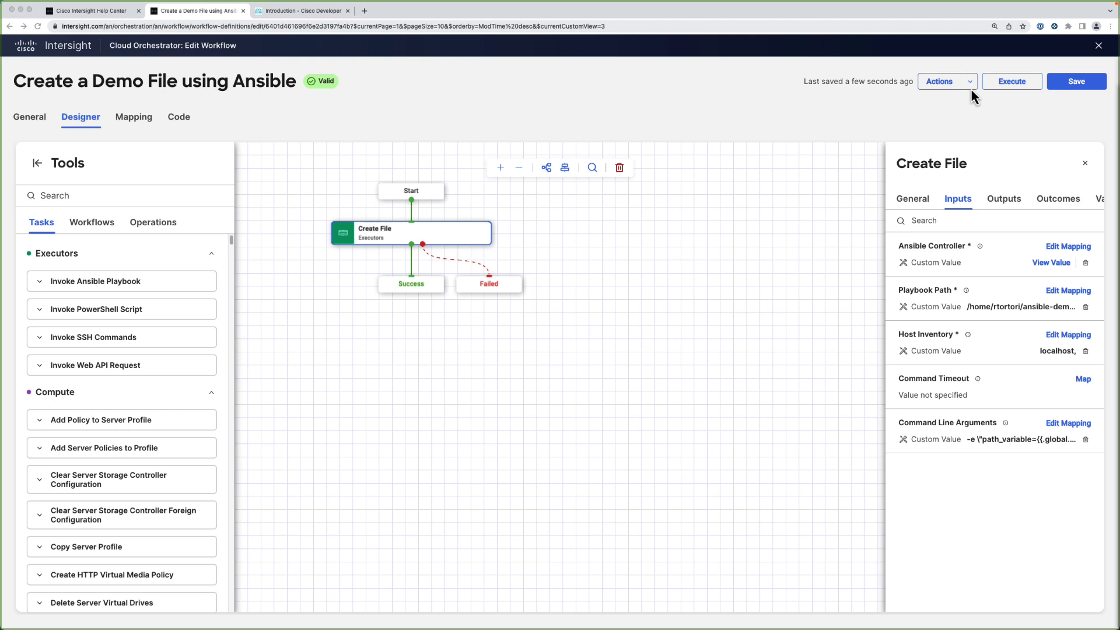
Execute the workflow with Directory set to the pasted intersight-demo path inside ansible-demo
{"action": "left_click", "coordinate": [998, 83]}
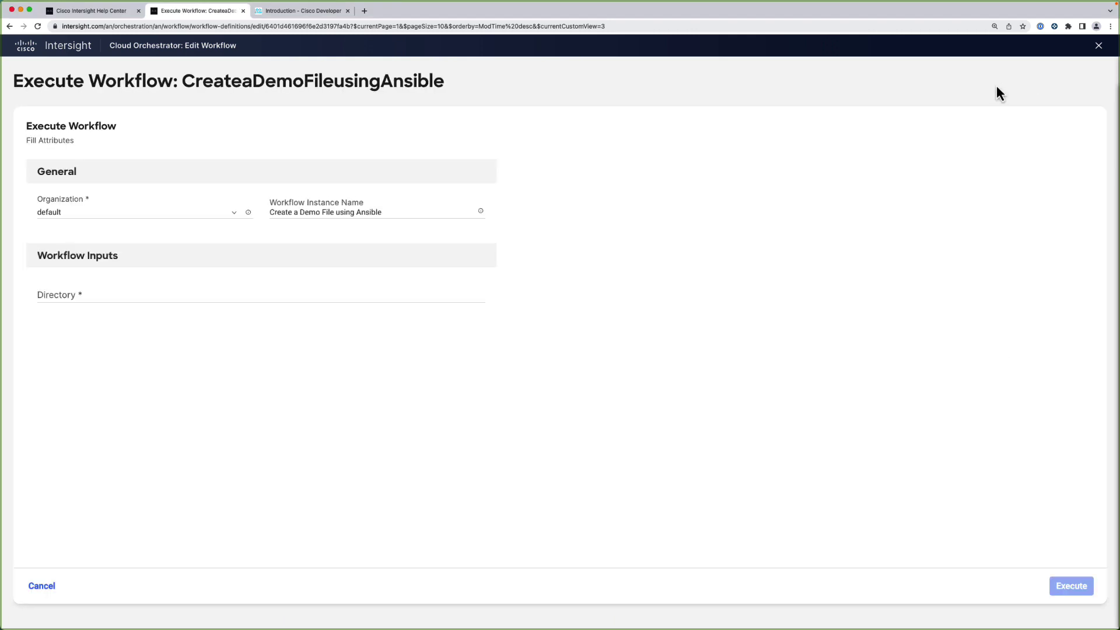
{"action": "left_click", "coordinate": [61, 296]}
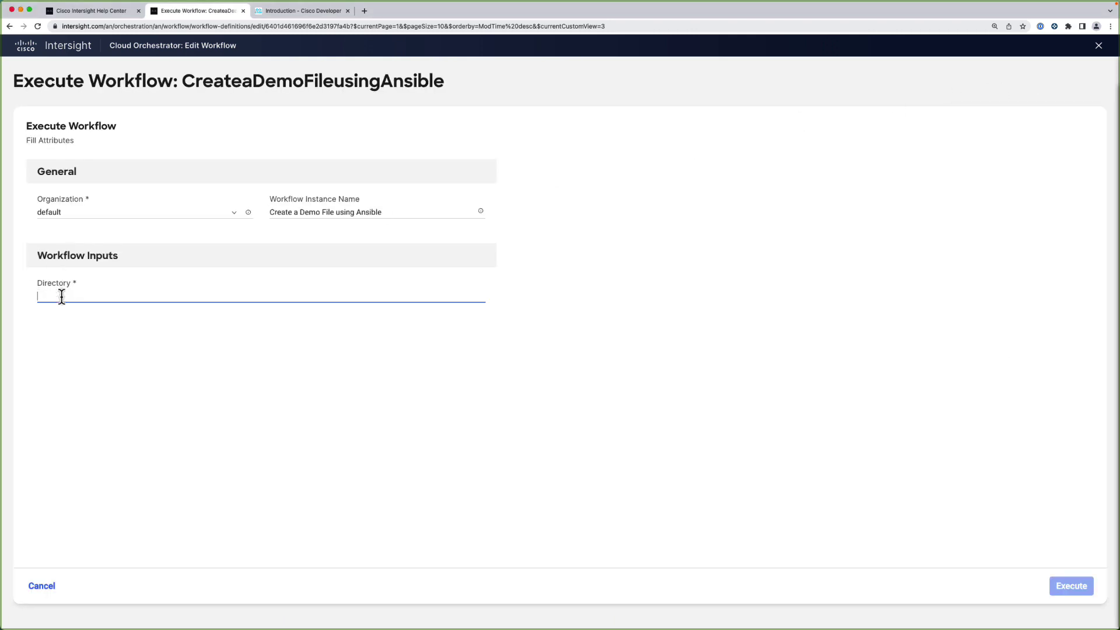
{"action": "type", "text": "/home/rtortori/ansible-demo/intersight-demo"}
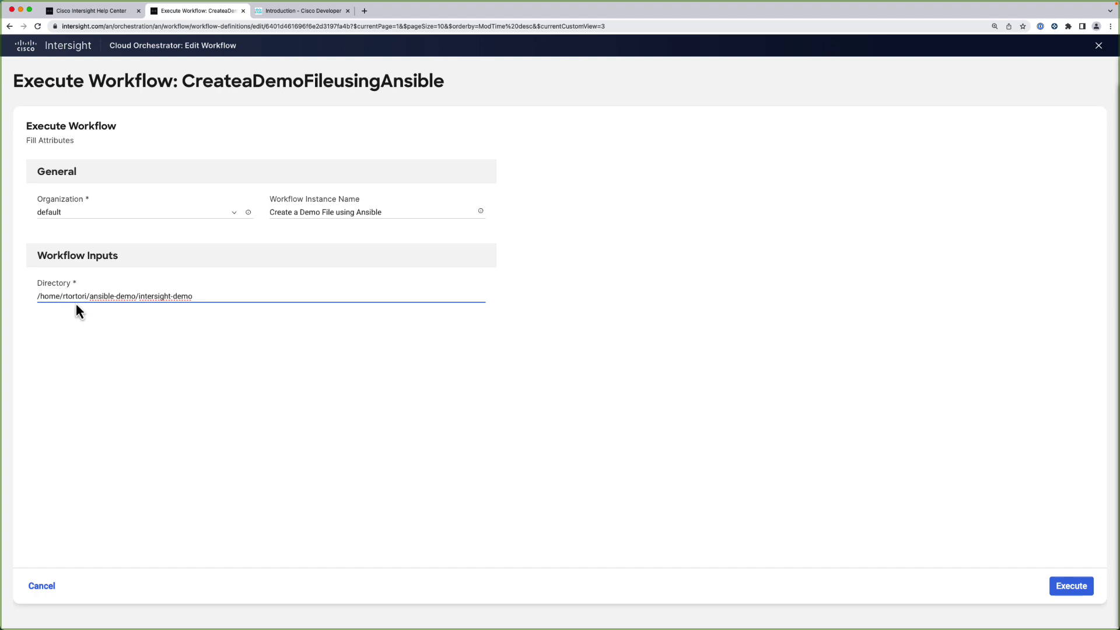
{"action": "left_click", "coordinate": [1070, 588]}
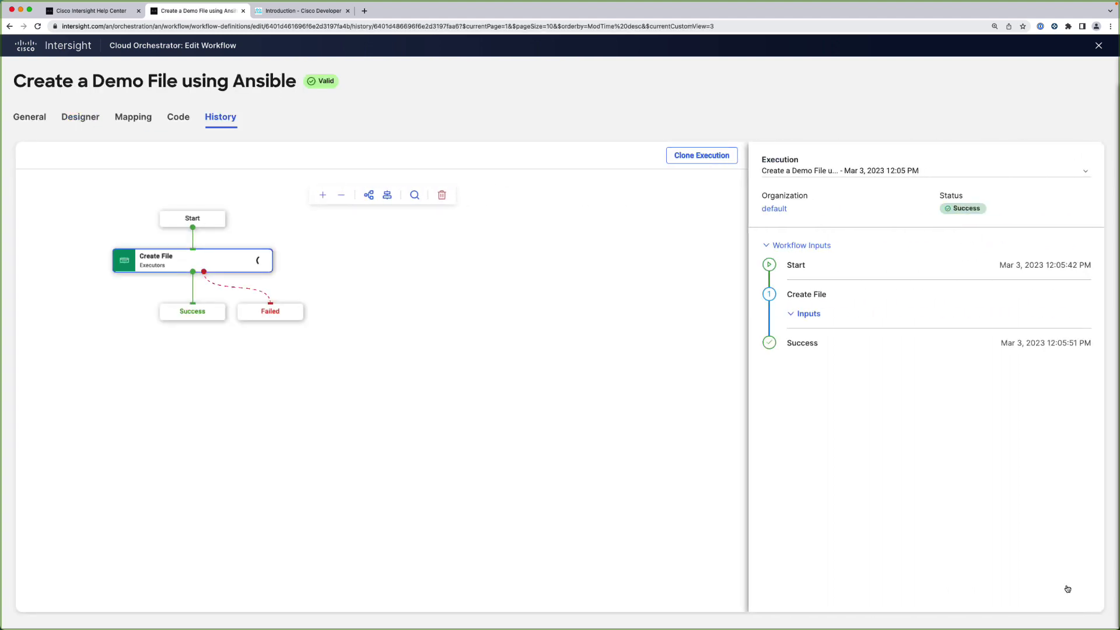
List the folder with ls -lrt, enter intersight-demo, and print demo.txt showing 'intersight'
{"action": "key", "text": "super+Tab"}
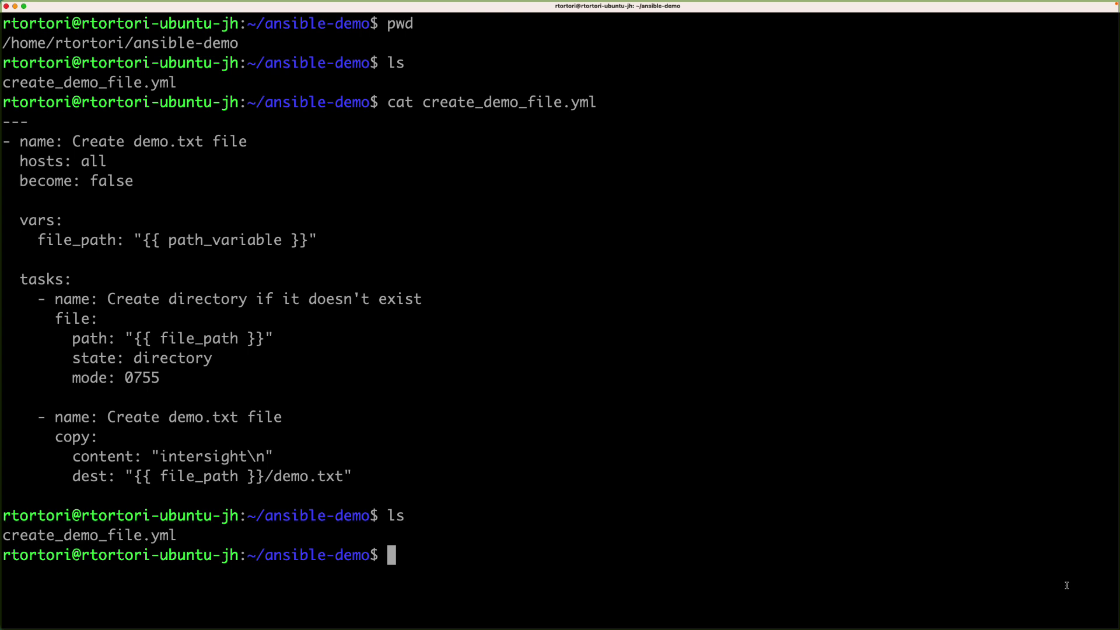
{"action": "type", "text": "ls -lrt"}
{"action": "key", "text": "Return"}
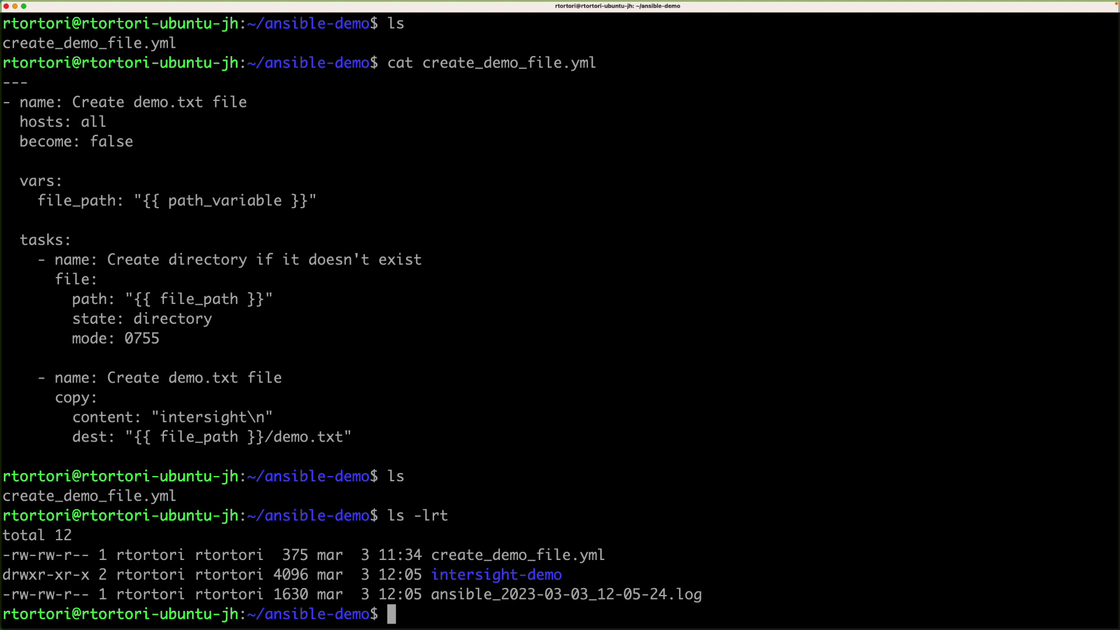
{"action": "type", "text": "cd i"}
{"action": "key", "text": "Tab"}
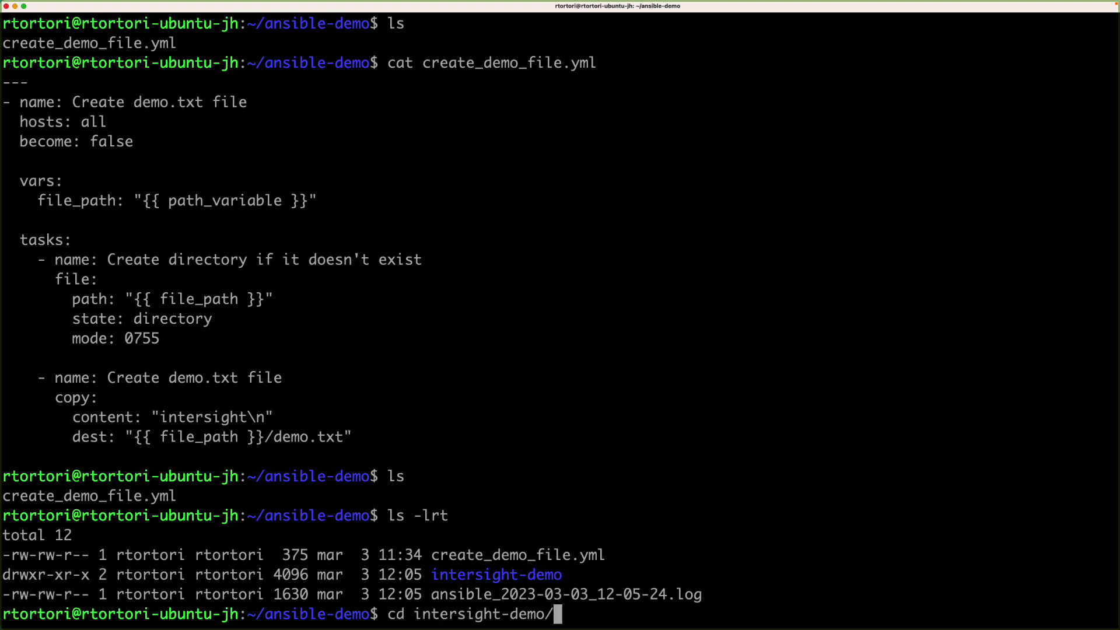
{"action": "key", "text": "Return"}
{"action": "type", "text": "cat d"}
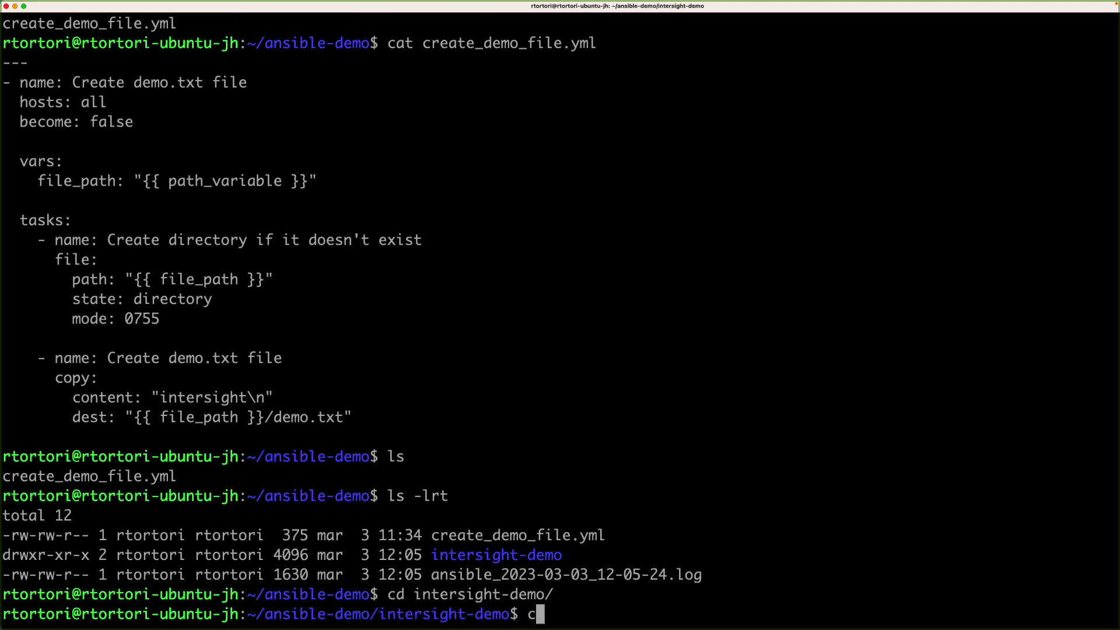
{"action": "key", "text": "Tab"}
{"action": "key", "text": "Return"}
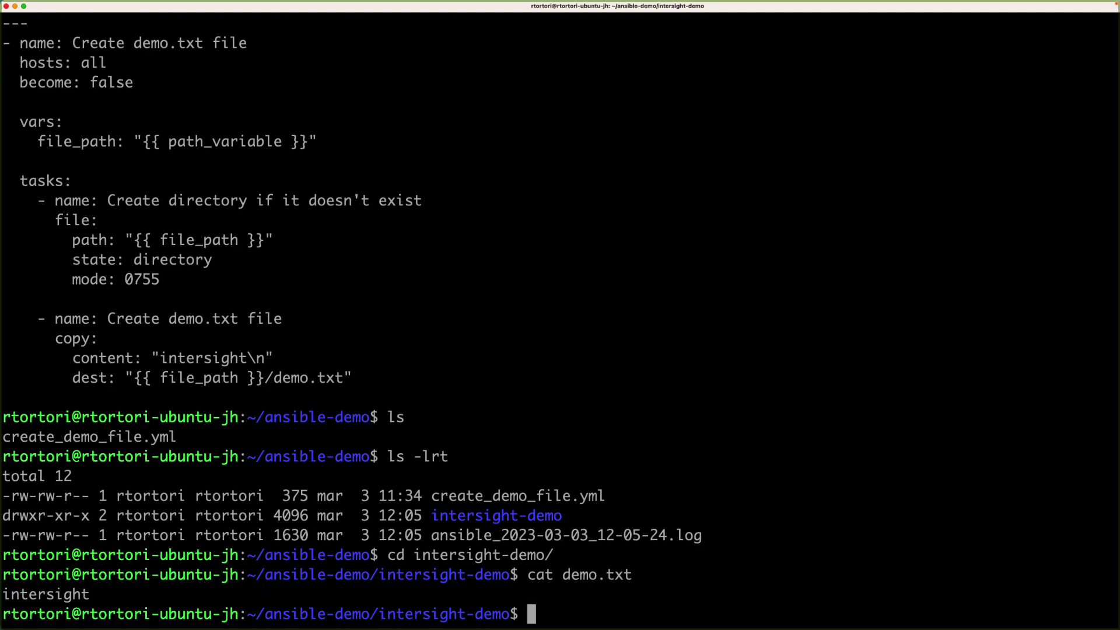
{"action": "key", "text": "super+Tab"}
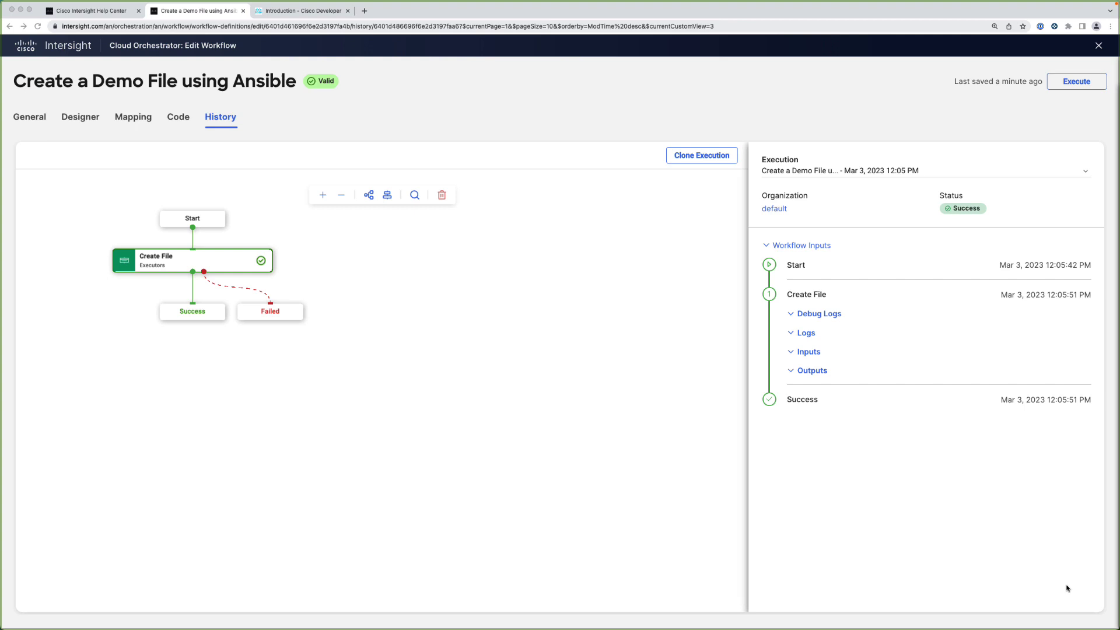
Check the Create File outputs for zero failed tasks and exit code 0, then go to the Cisco Developer page
{"action": "left_click", "coordinate": [793, 376]}
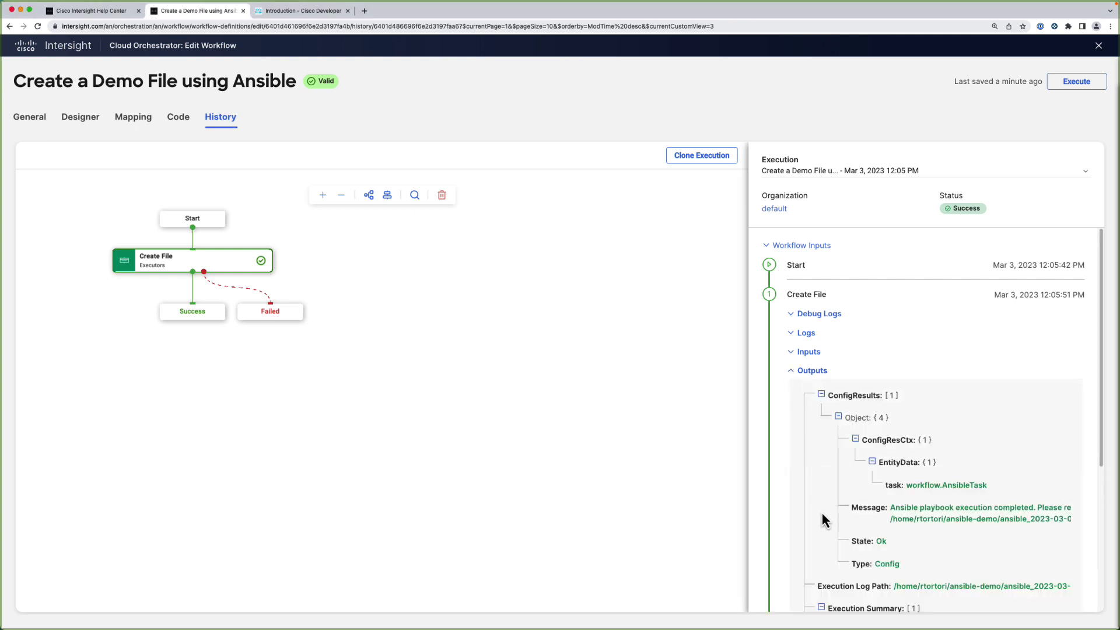
{"action": "scroll", "coordinate": [818, 535], "scroll_direction": "down", "scroll_amount": 3}
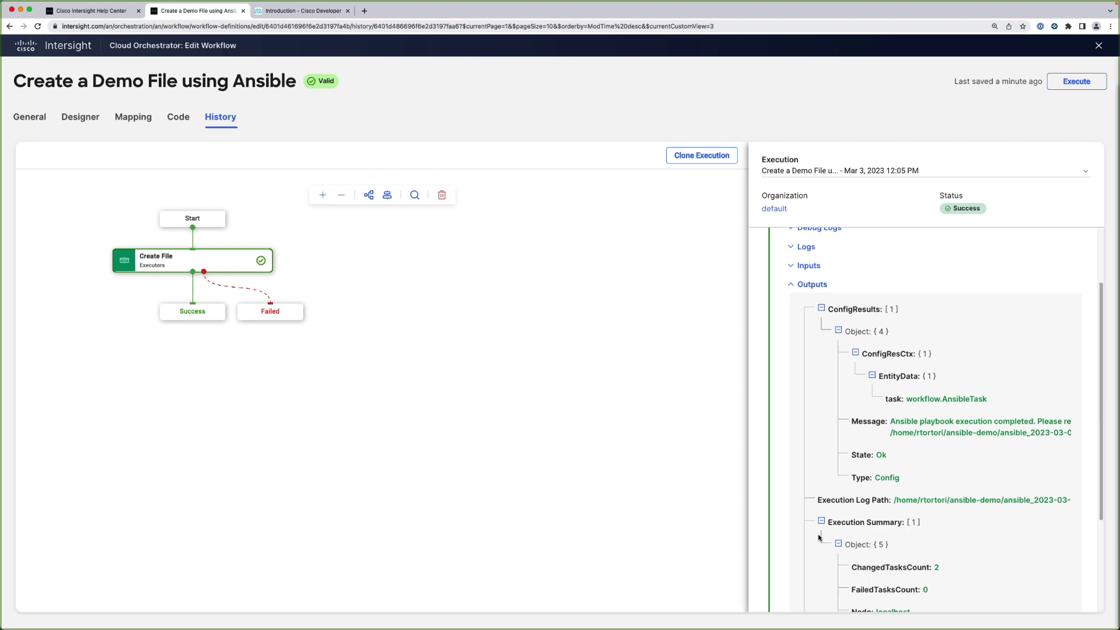
{"action": "scroll", "coordinate": [818, 537], "scroll_direction": "down", "scroll_amount": 3}
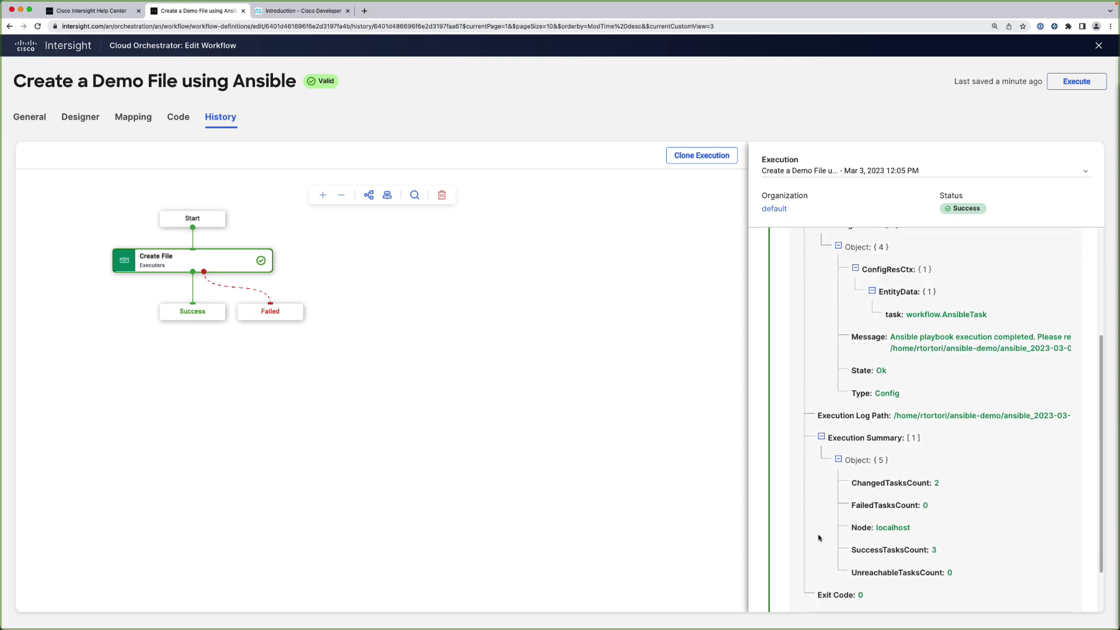
{"action": "scroll", "coordinate": [819, 537], "scroll_direction": "down", "scroll_amount": 2}
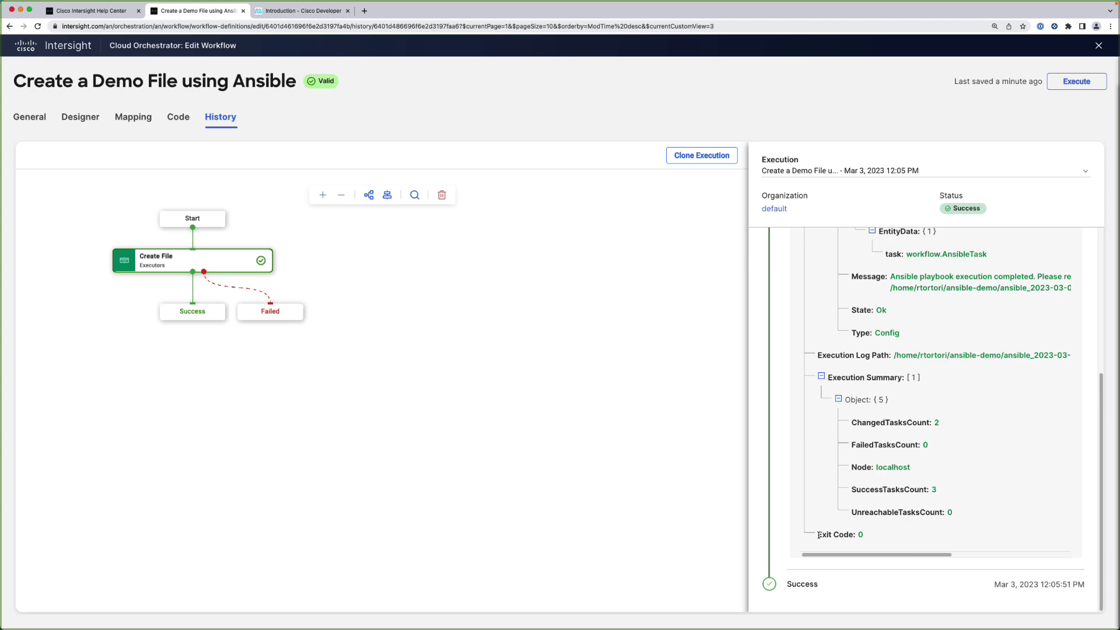
{"action": "left_click", "coordinate": [288, 11]}
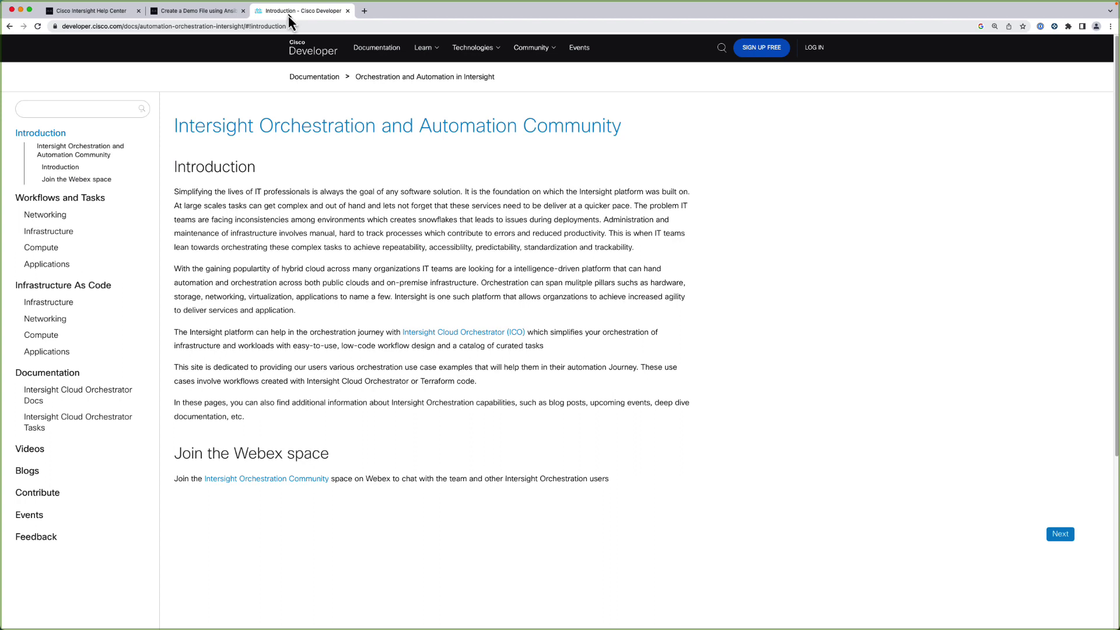
Open the Applications page under Workflows and Tasks in the DevNet documentation sidebar
{"action": "left_click", "coordinate": [60, 267]}
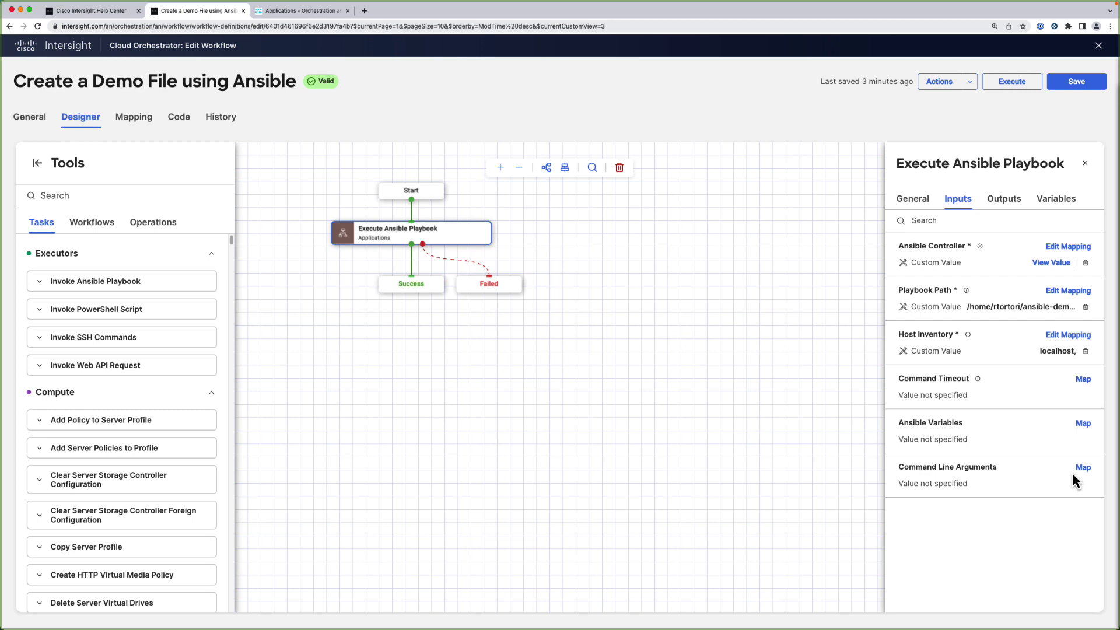
Map the Ansible variable path_variable to the value {{.global.workflow.input.directory}}
{"action": "left_click", "coordinate": [1083, 424]}
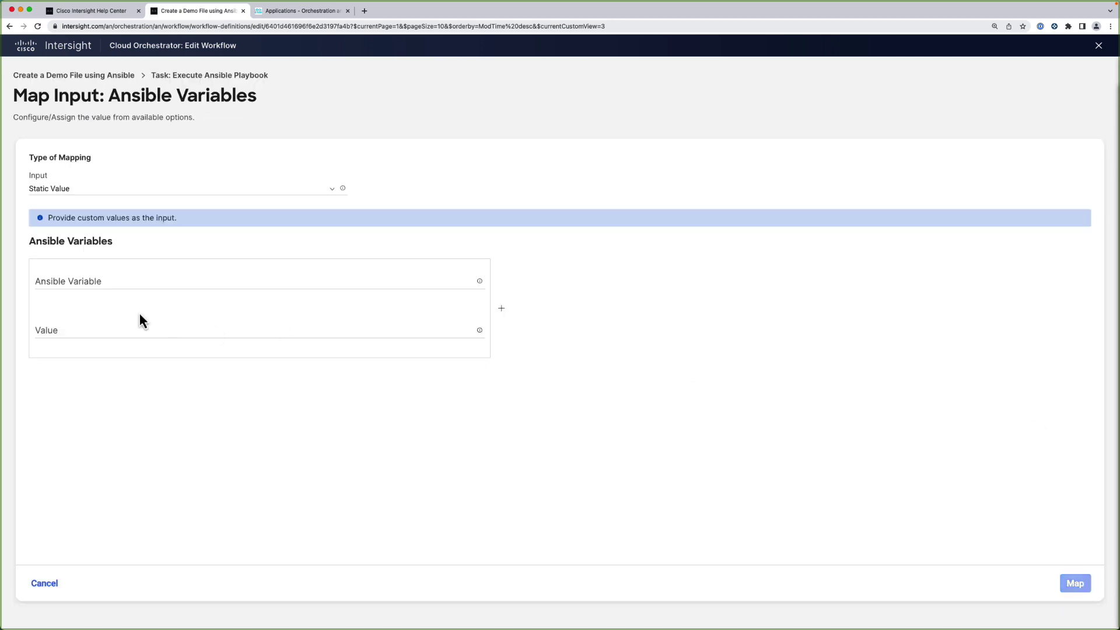
{"action": "left_click", "coordinate": [49, 281]}
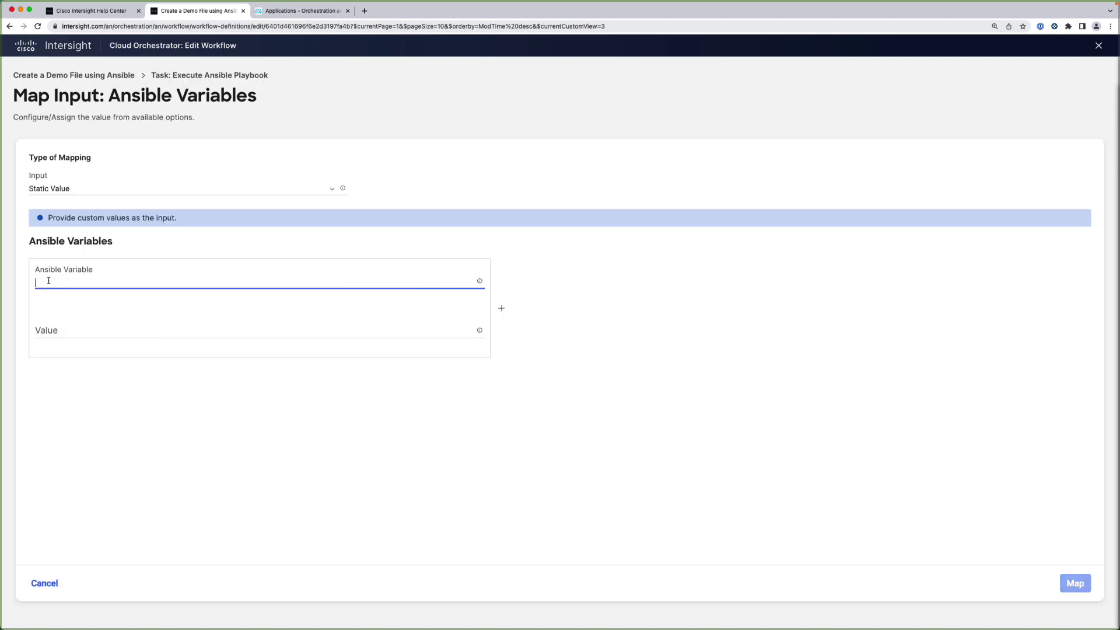
{"action": "type", "text": "path_variable"}
{"action": "left_click", "coordinate": [53, 329]}
{"action": "type", "text": "{{.global.workflow.input.directory}}"}
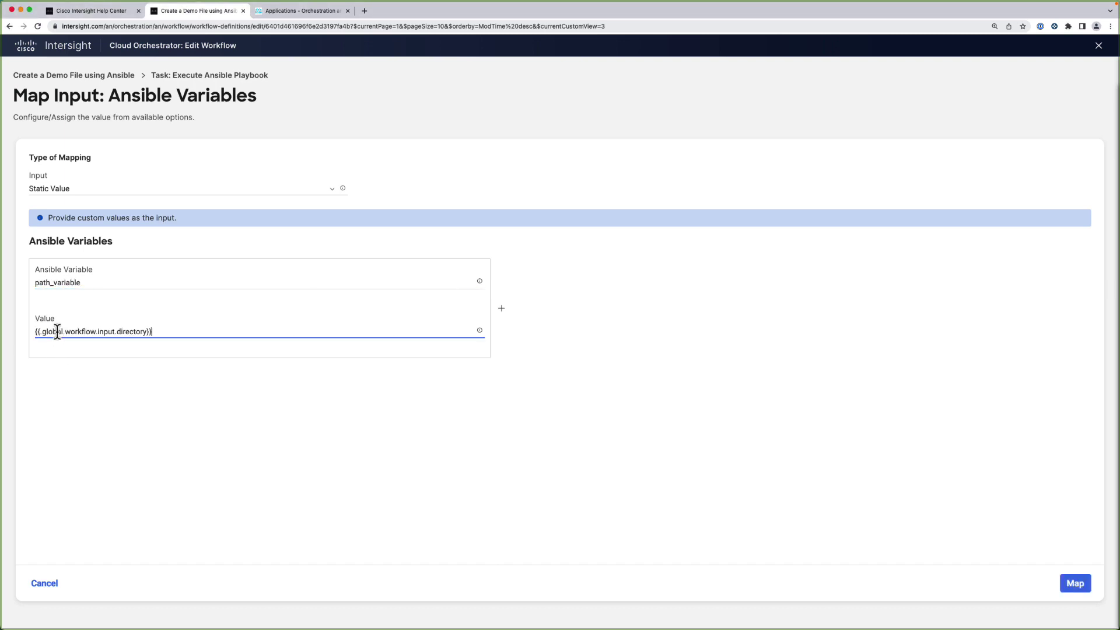